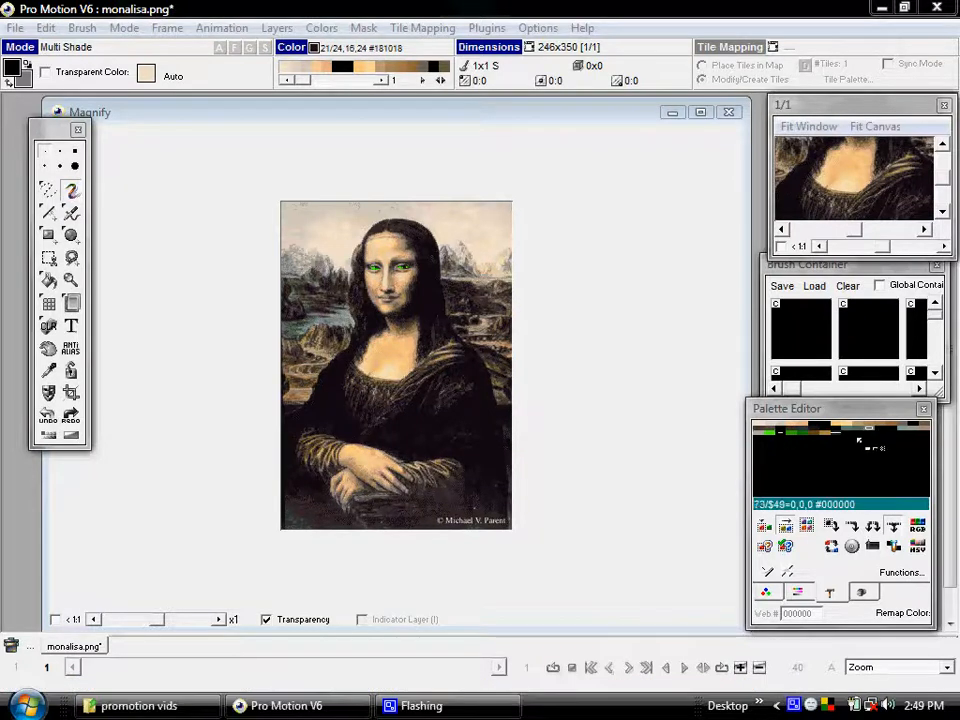
Remove the unused colors from the monalisa.png palette.
left_click(318, 28)
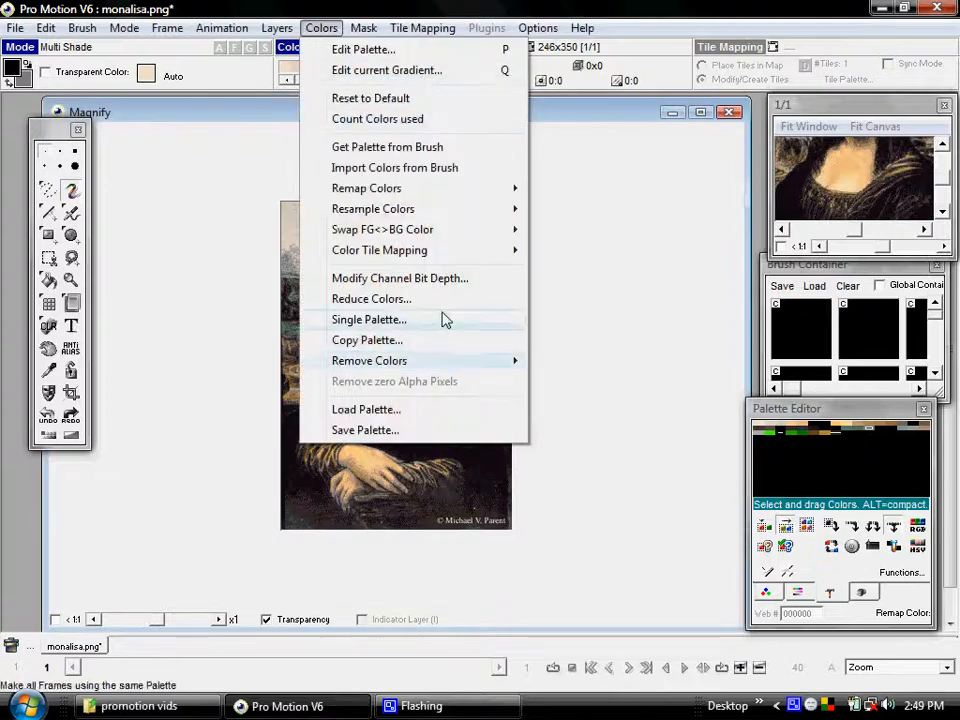
mouse_move(471, 364)
left_click(585, 361)
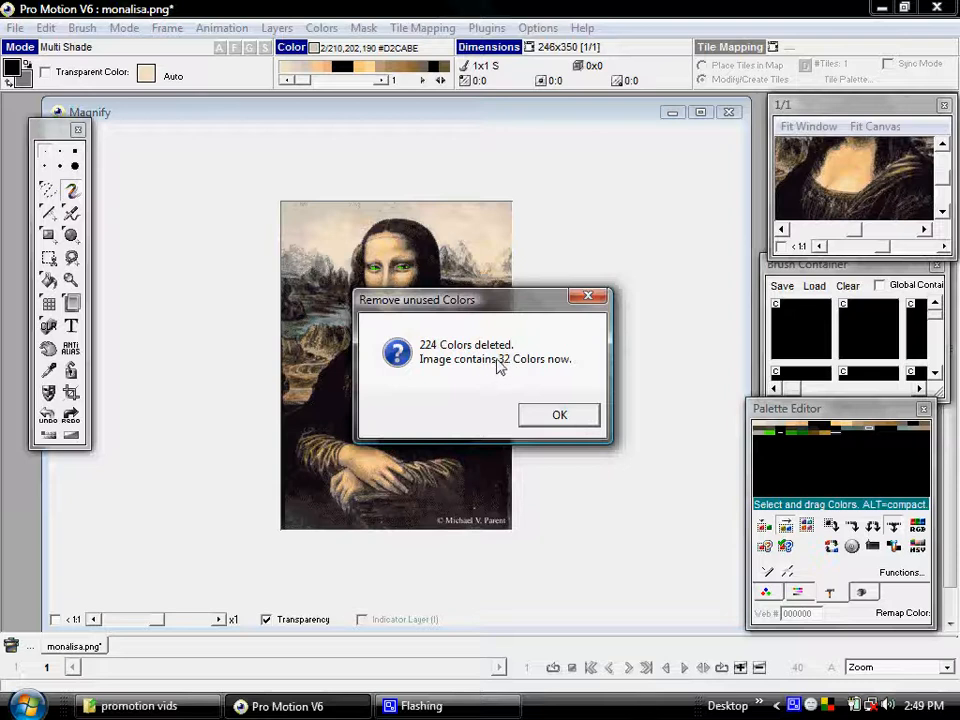
left_click(560, 416)
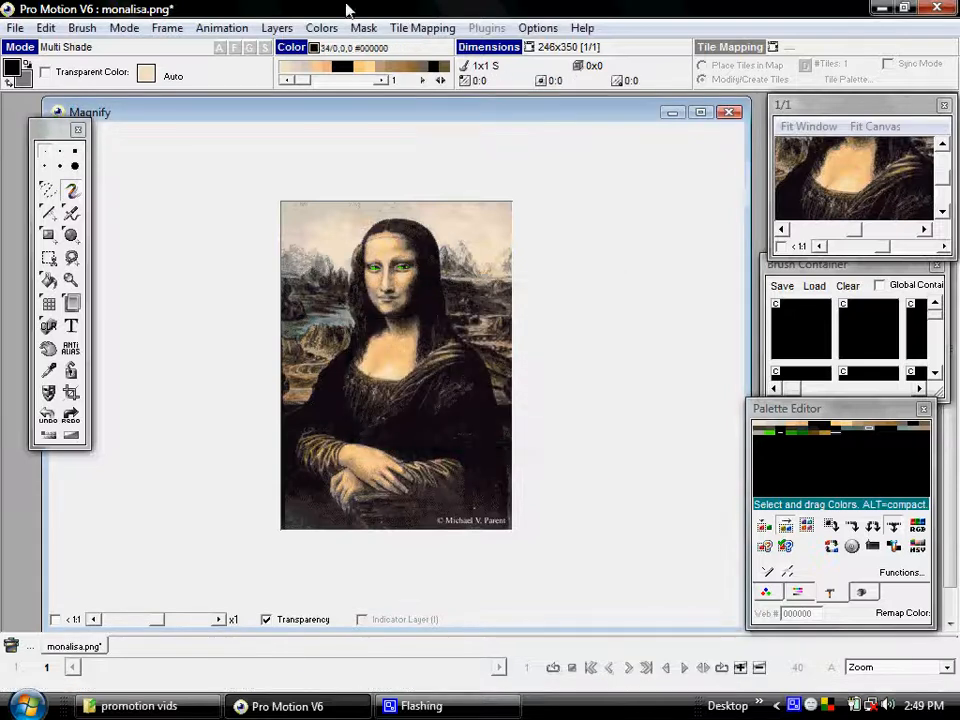
Reduce the image to 32 colors with error-diffusion dithering turned off.
left_click(319, 30)
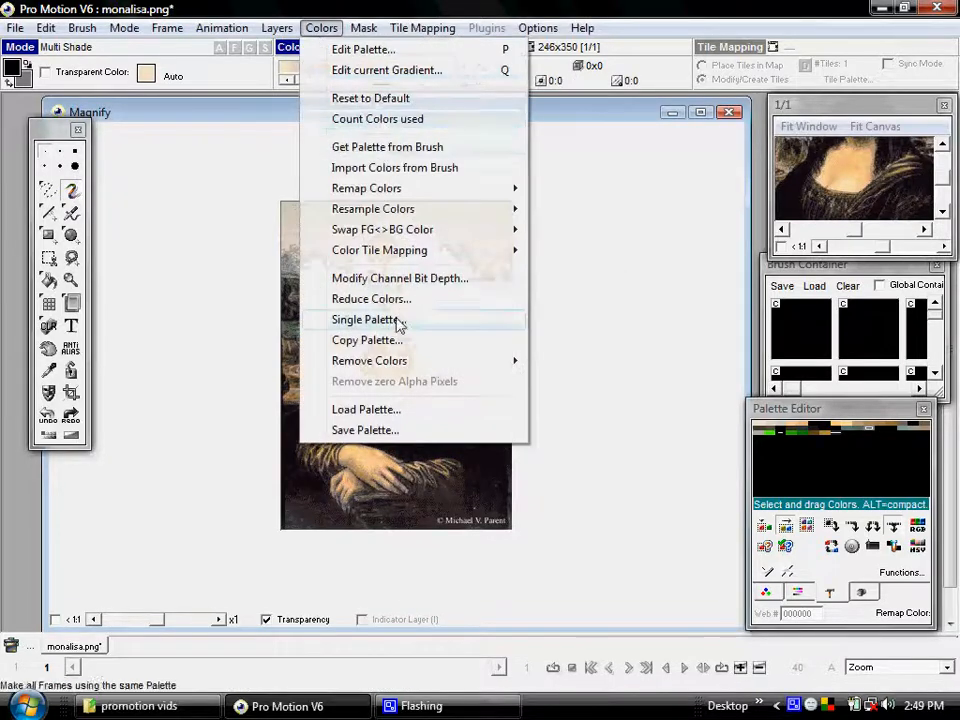
left_click(398, 300)
left_click_drag(474, 370, 456, 368)
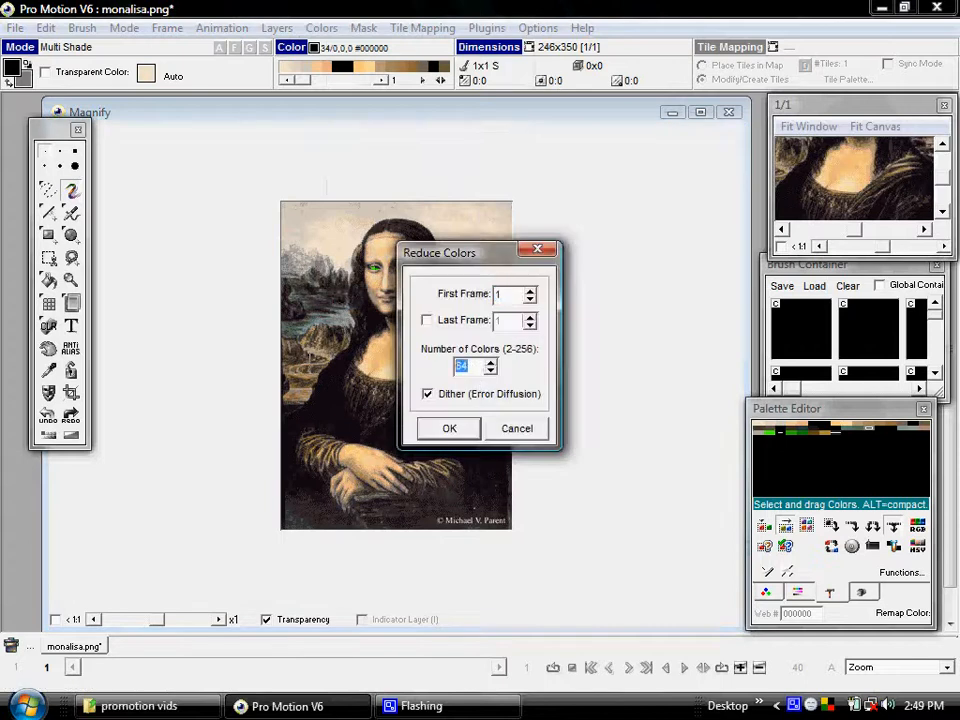
left_click(428, 394)
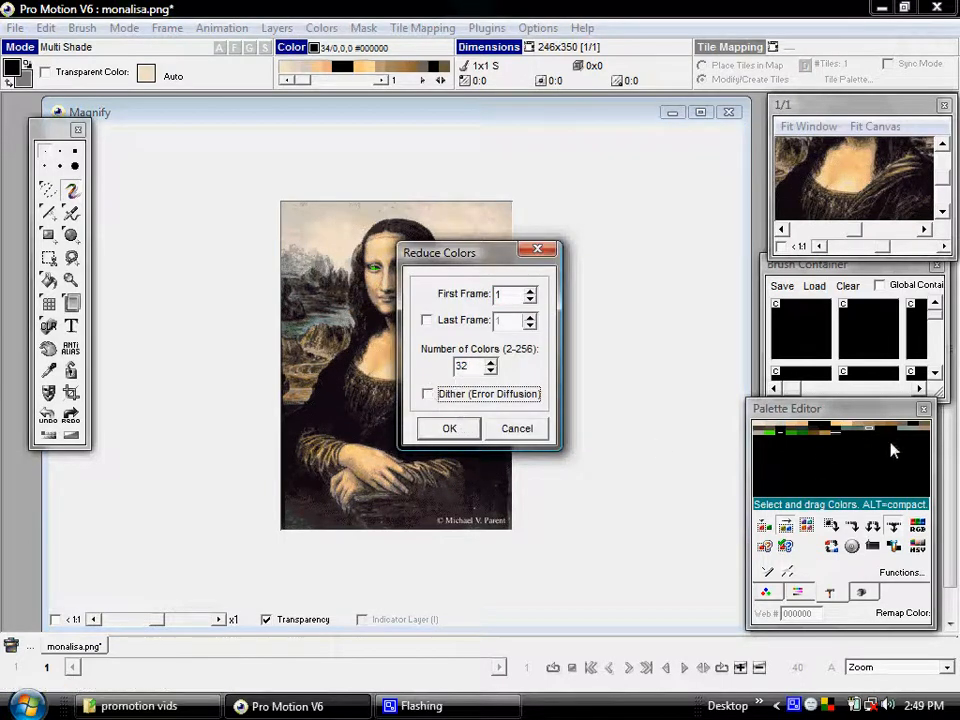
left_click(455, 430)
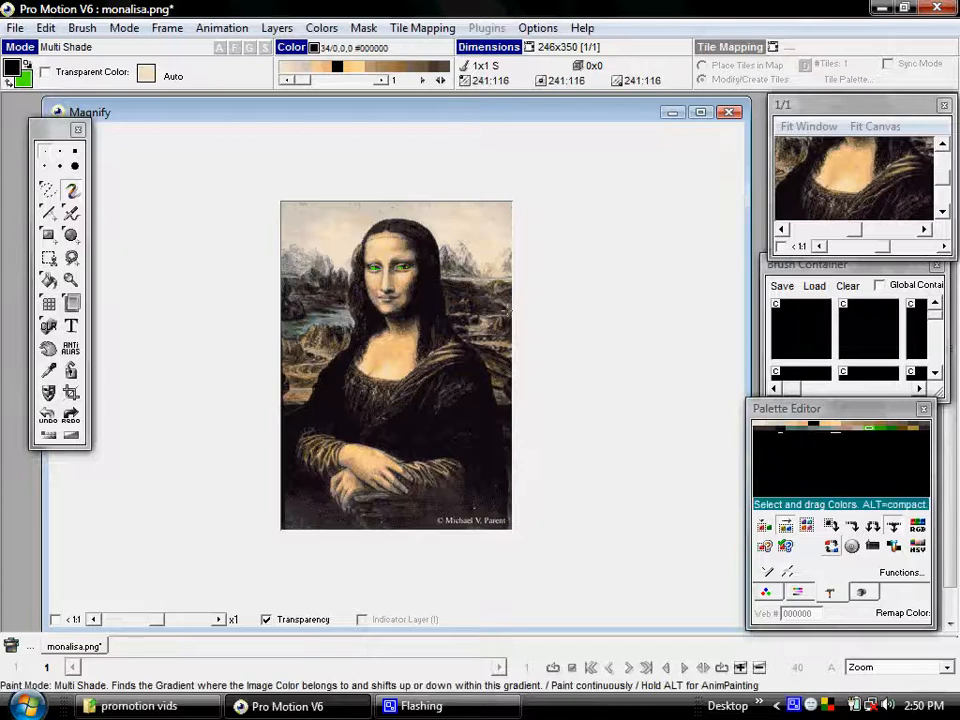
scroll(456, 304, "up", 2)
scroll(454, 307, "down", 2)
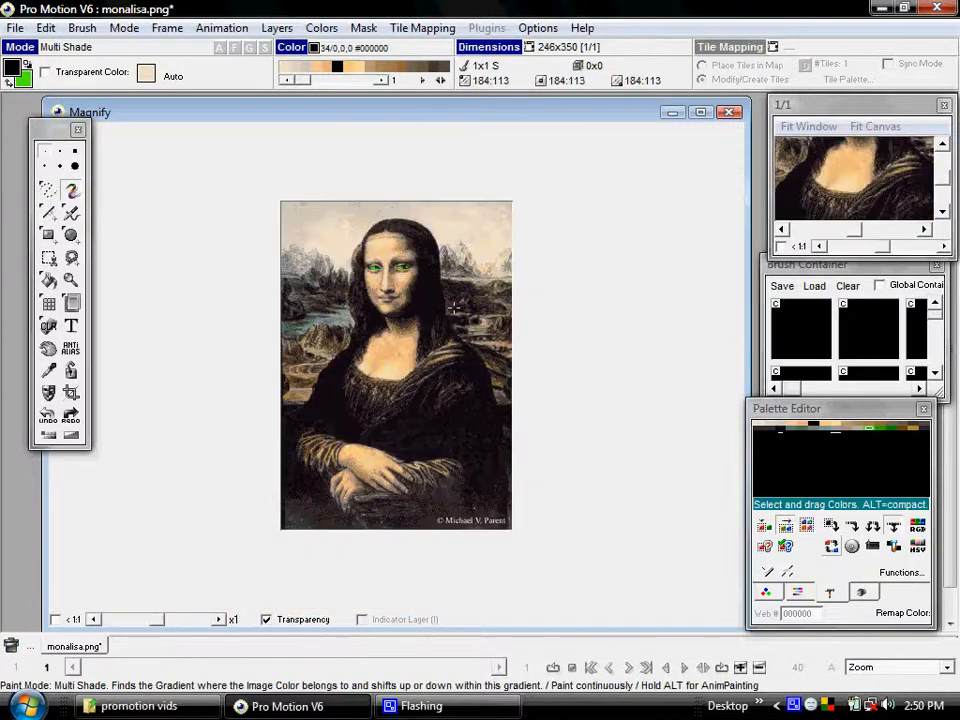
Save the image to the Desktop as monalisa32 in PNG - Portable Network Graphics indexed format.
left_click(15, 28)
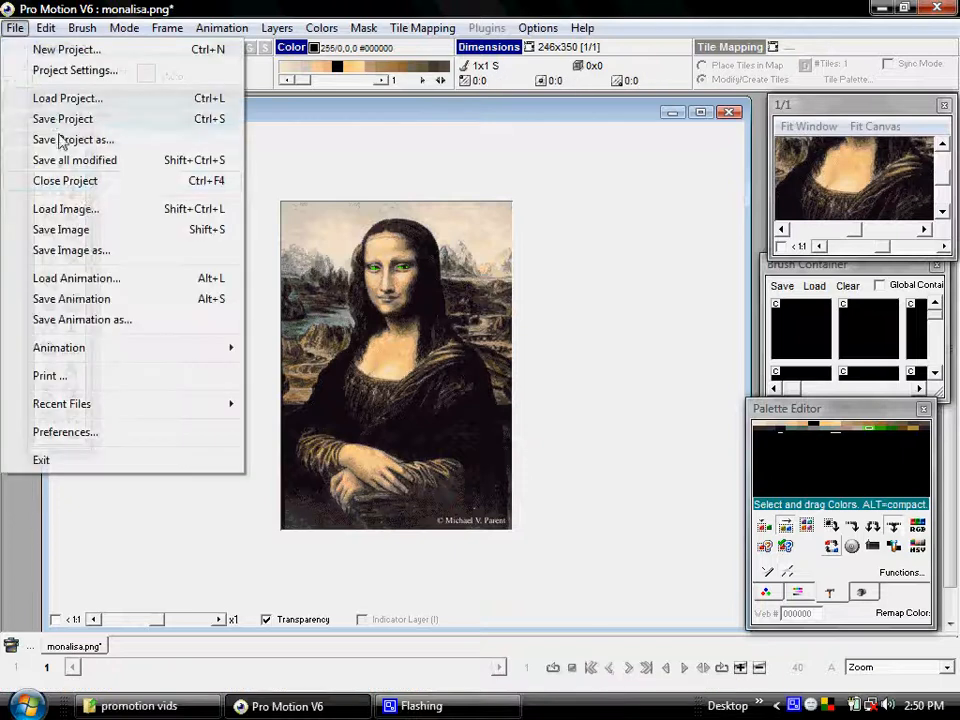
left_click(105, 251)
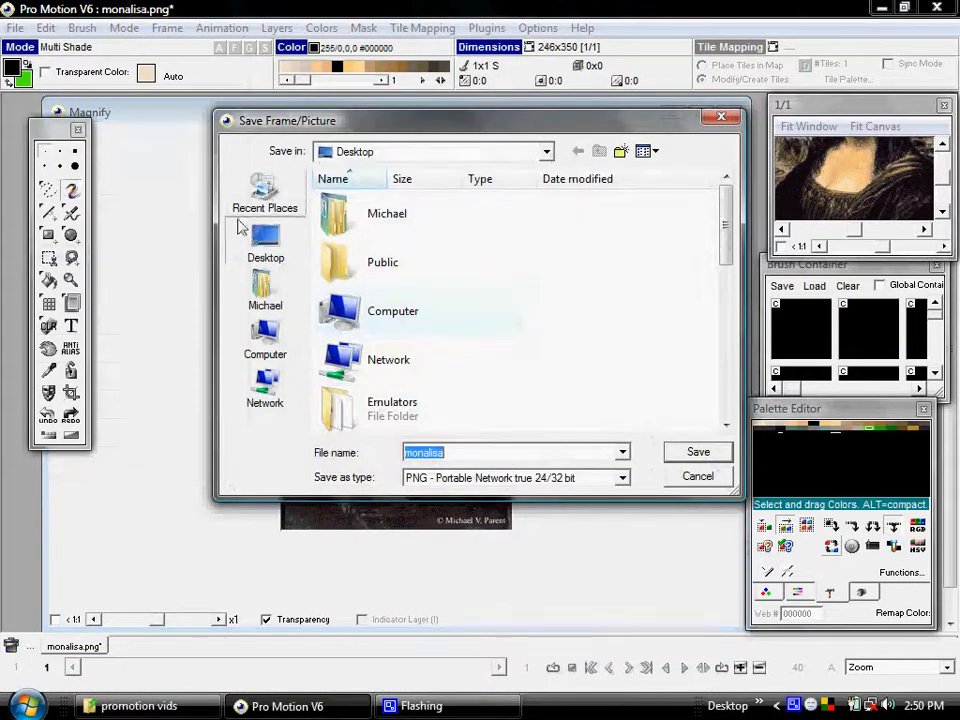
left_click(258, 244)
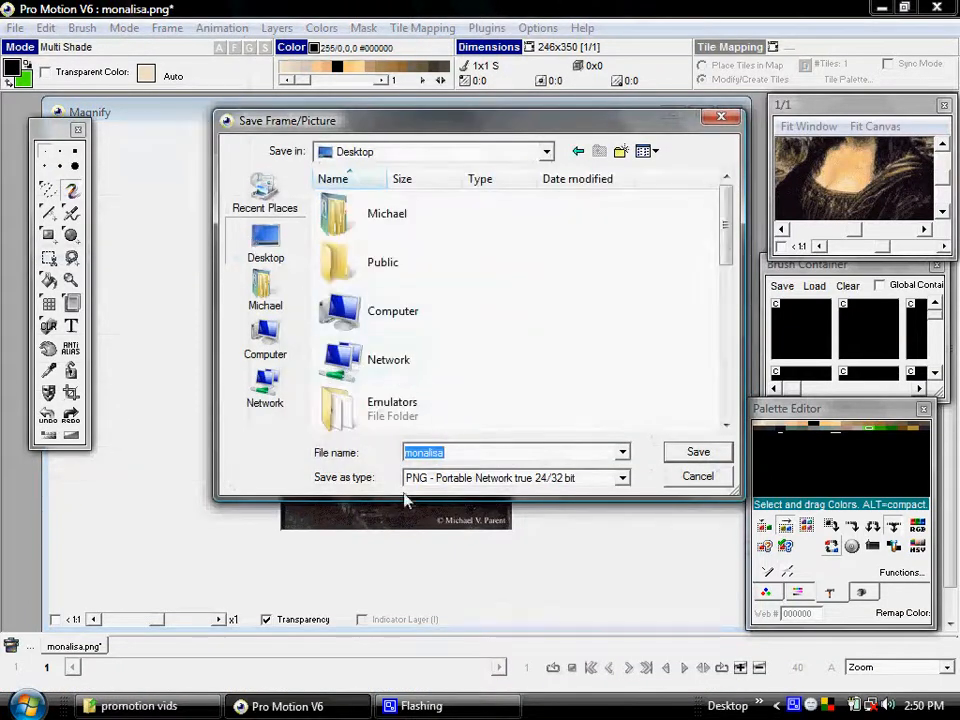
left_click_drag(456, 454, 433, 457)
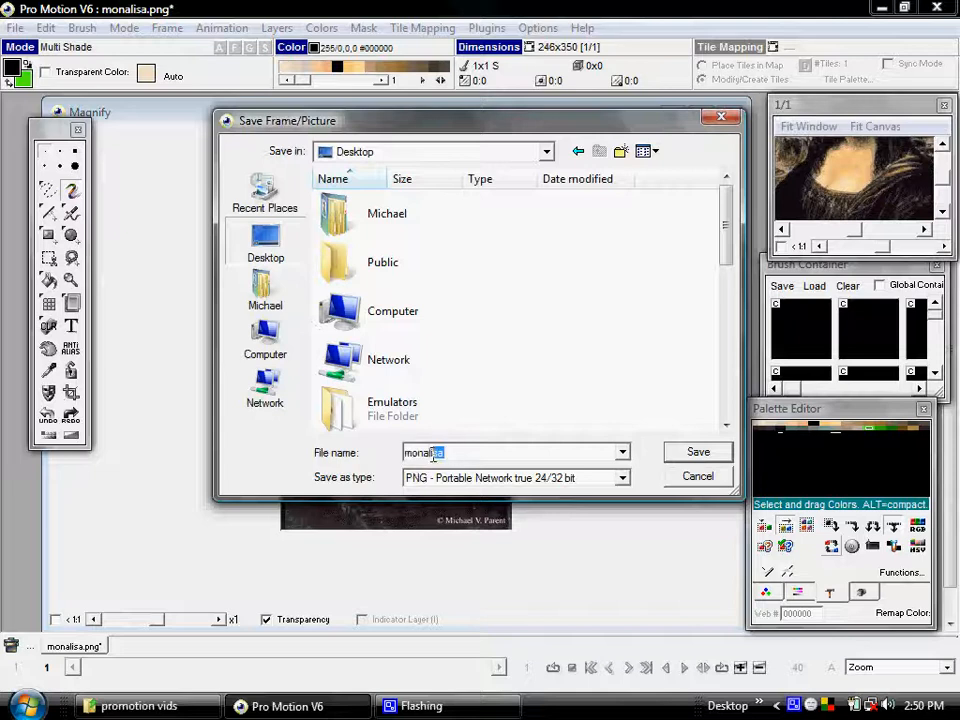
left_click(622, 478)
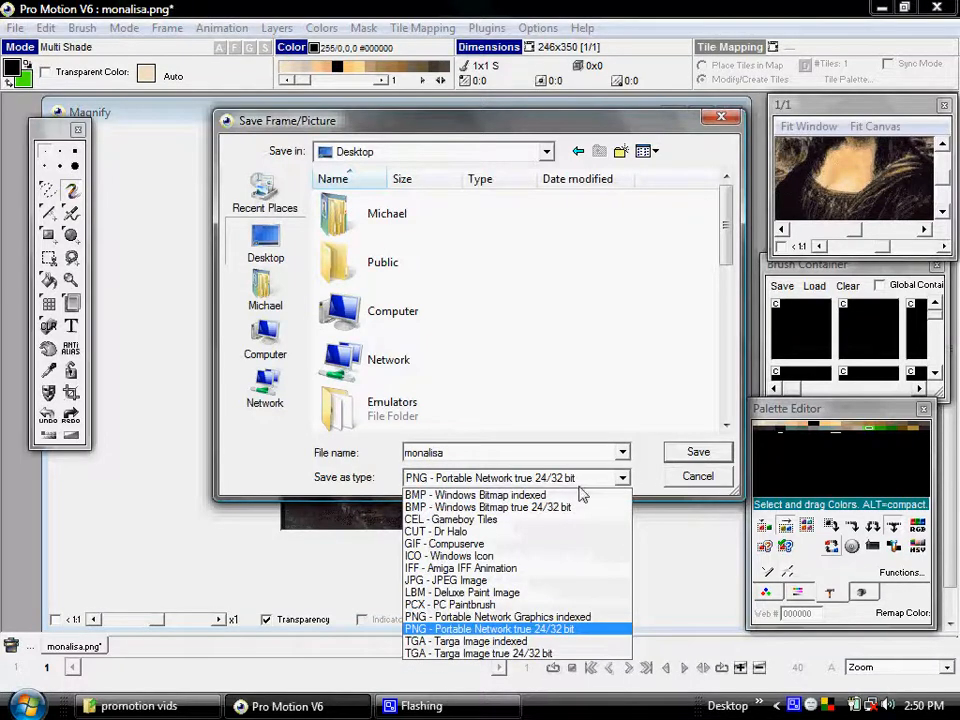
left_click(527, 618)
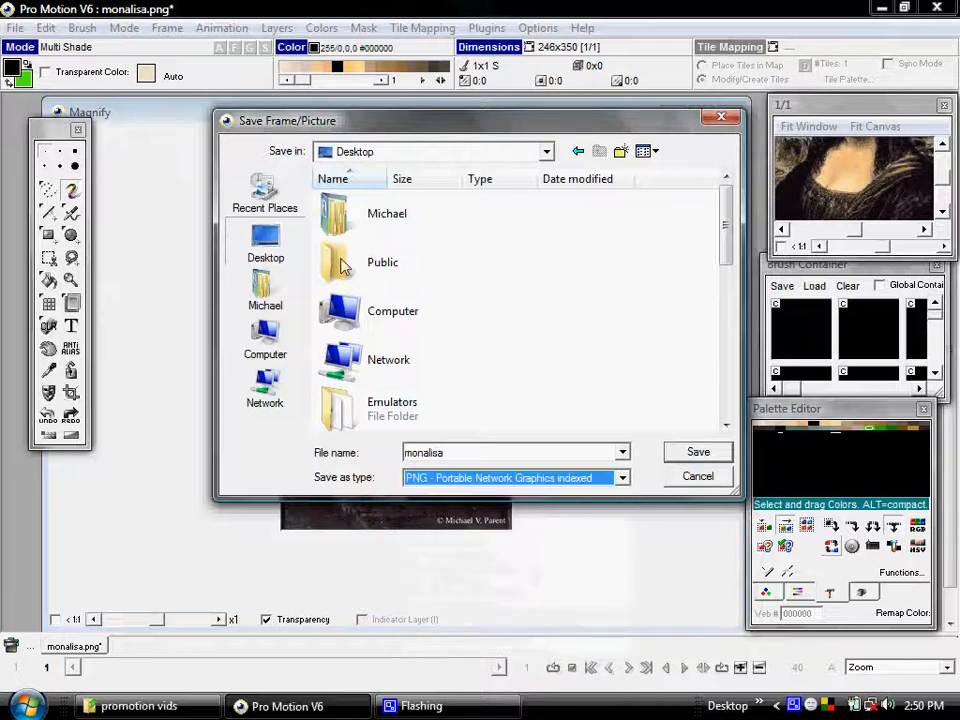
left_click(497, 446)
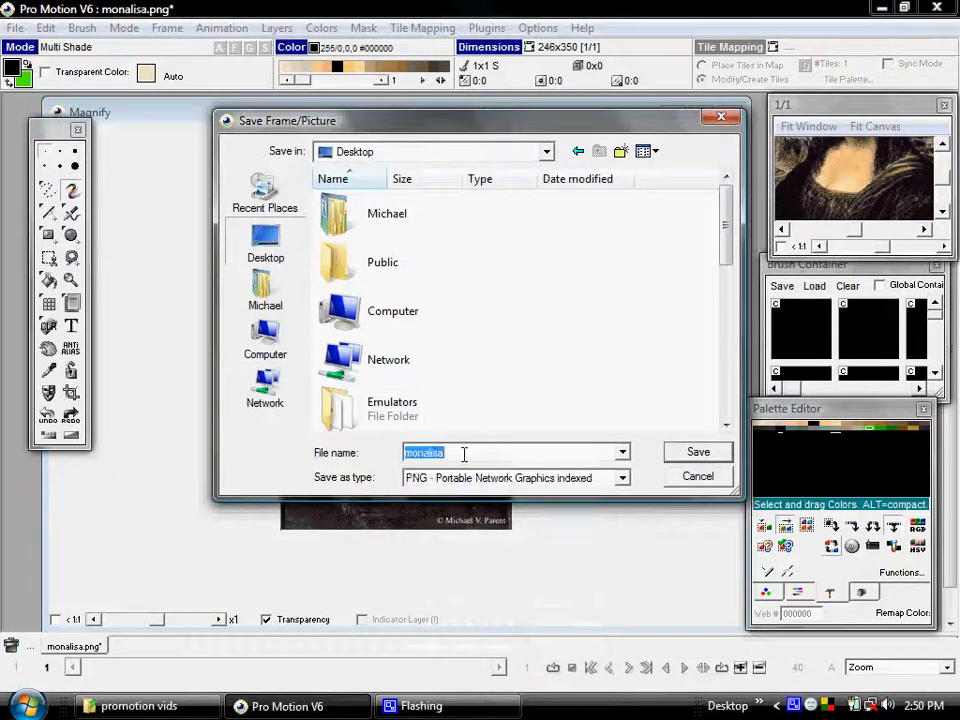
left_click(502, 455)
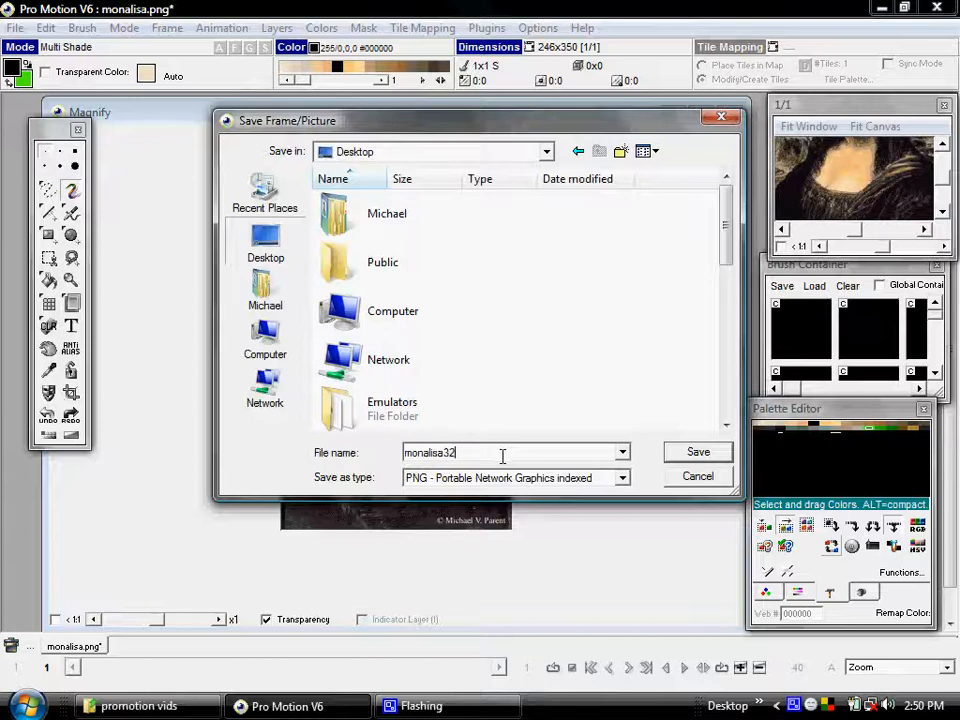
left_click(694, 453)
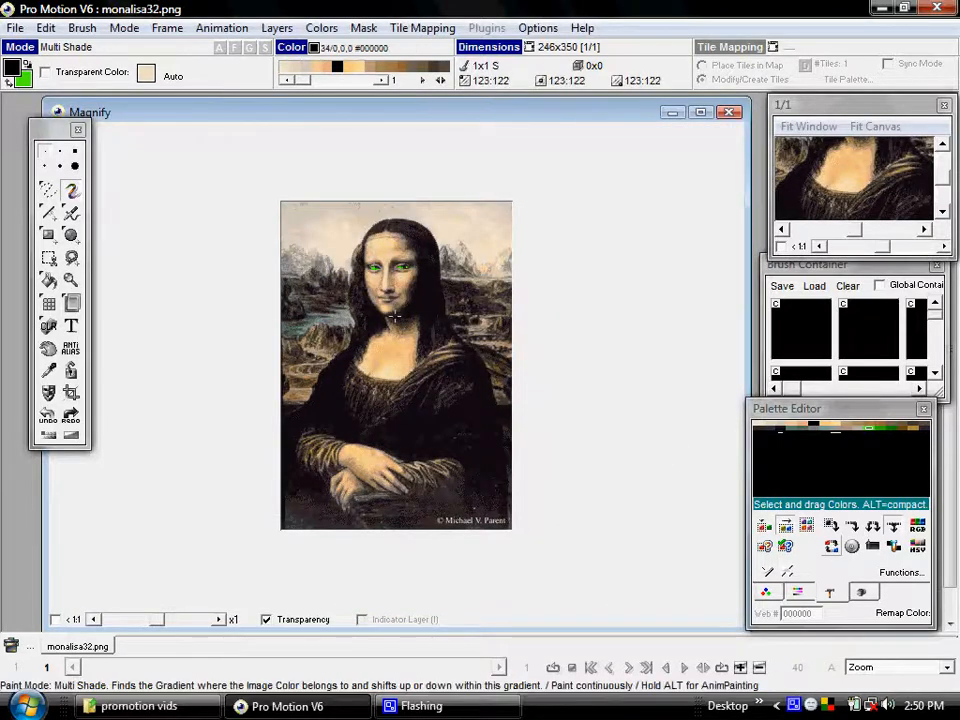
Open the original monalisa picture from the desktop alongside, quantized by error diffusion to an optimized palette of 256 colors.
scroll(383, 300, "up", 2)
scroll(388, 300, "down", 2)
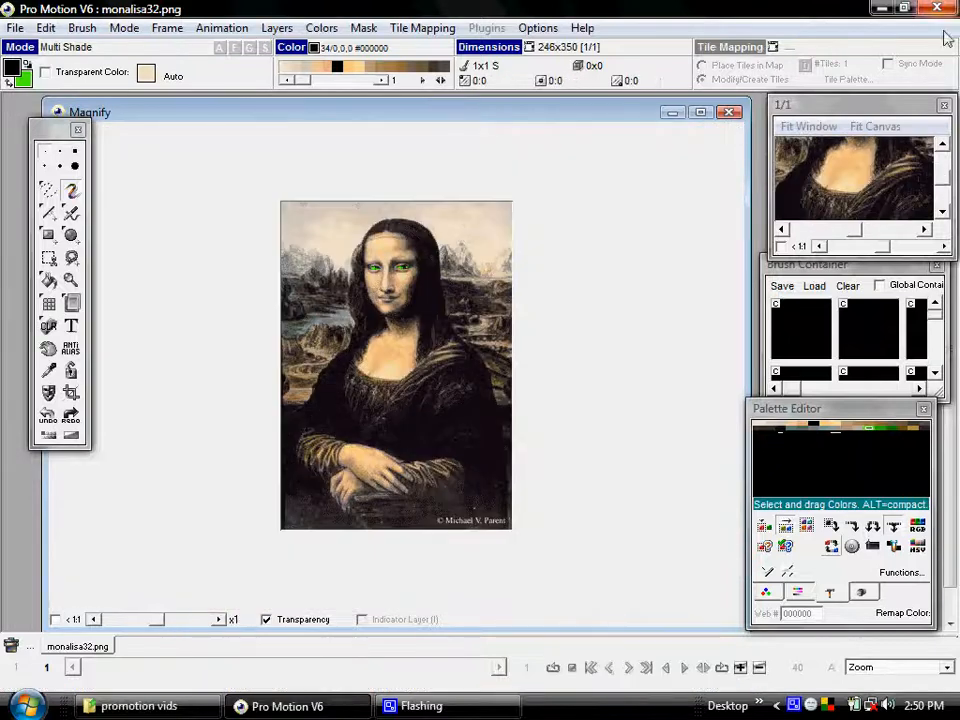
left_click(881, 8)
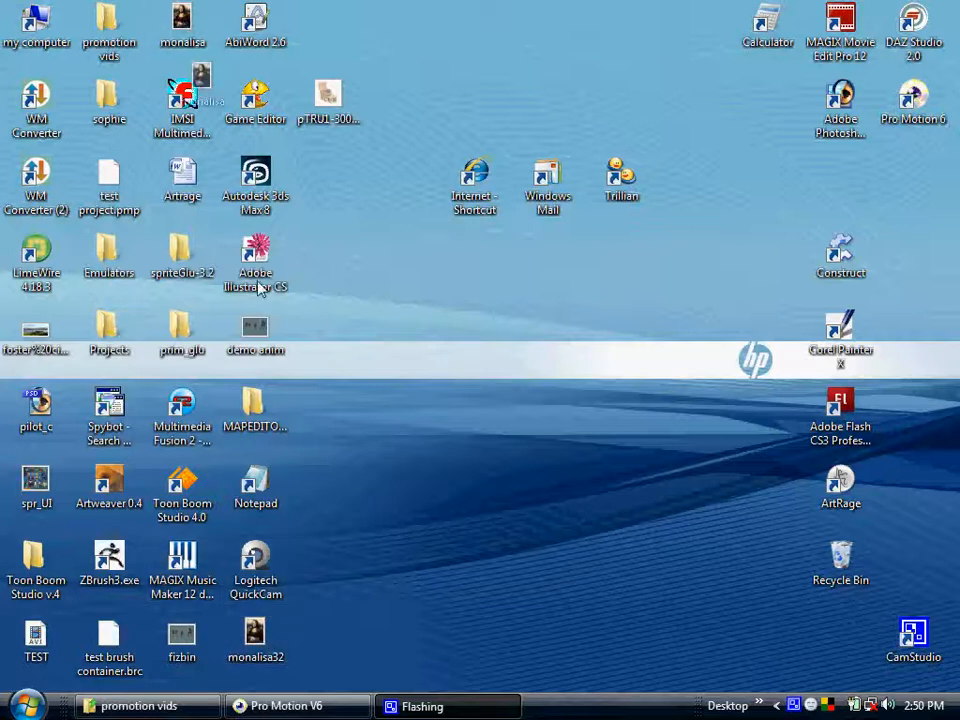
left_click(280, 707)
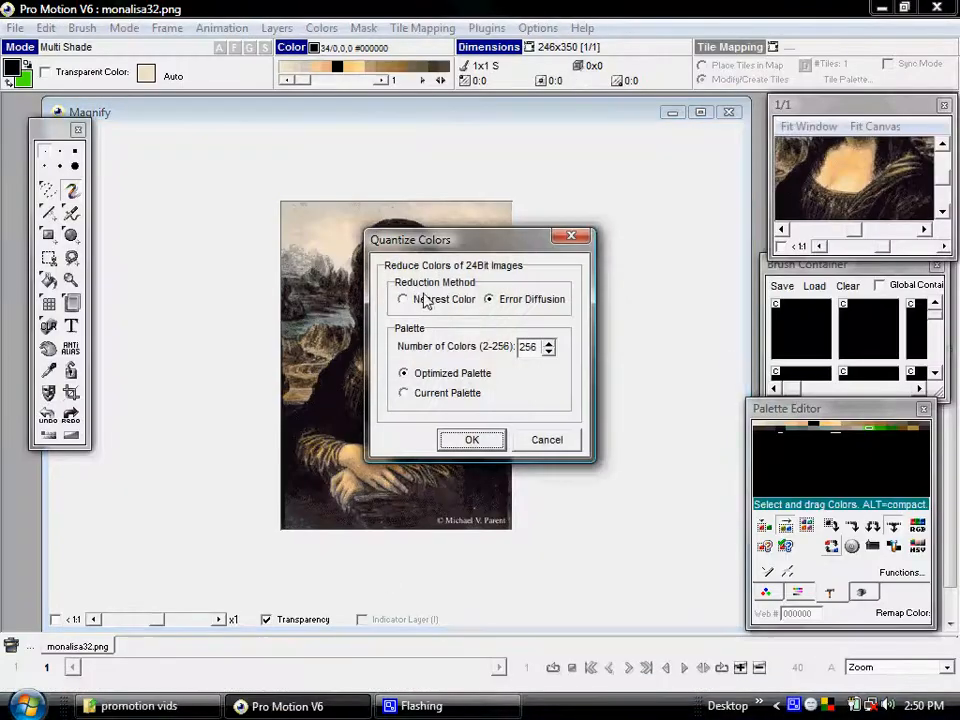
left_click(471, 441)
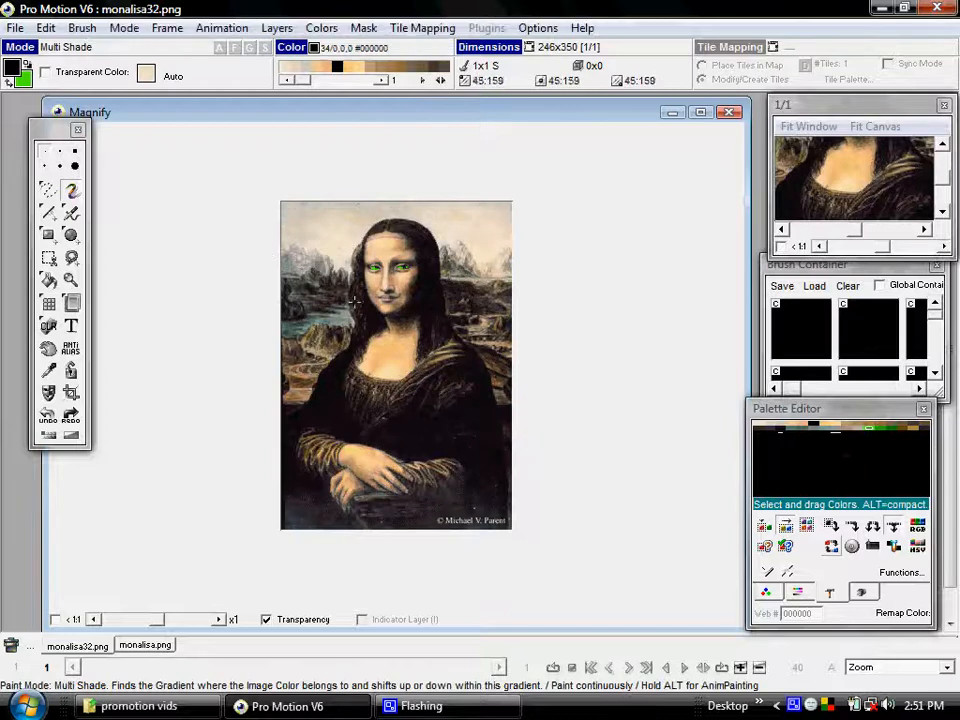
Compare the dress and neckline close up between monalisa32.png and monalisa.png.
scroll(437, 377, "up", 2)
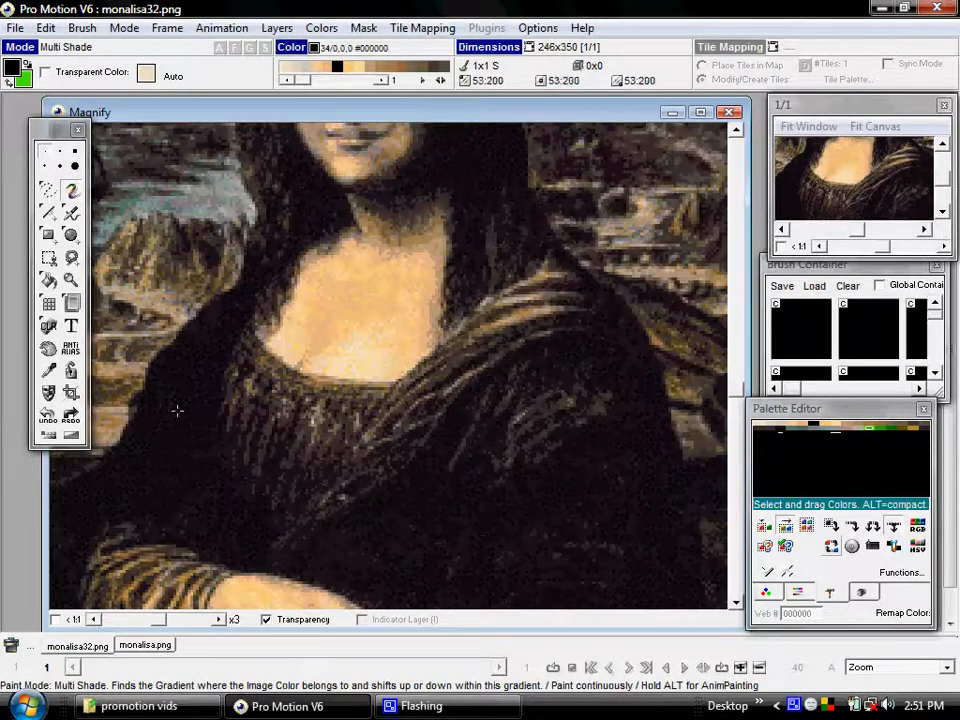
key("j")
scroll(212, 394, "up", 2)
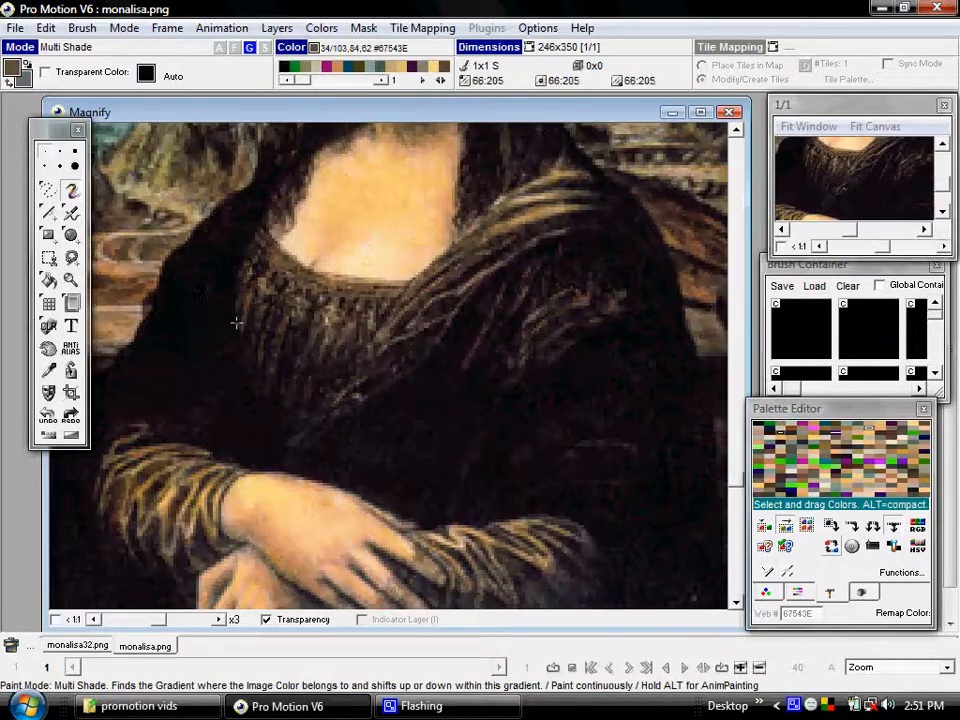
key("ctrl+Tab")
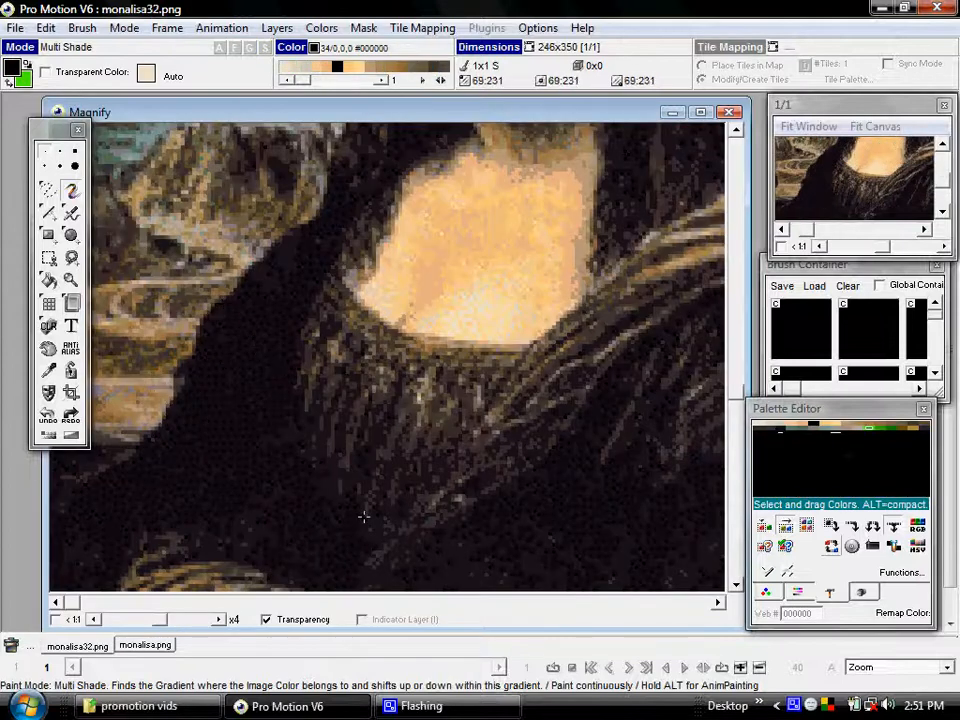
Pick black from the dress in monalisa32.png as the drawing color and set the paint mode to Paint.
key("comma")
left_click(257, 285)
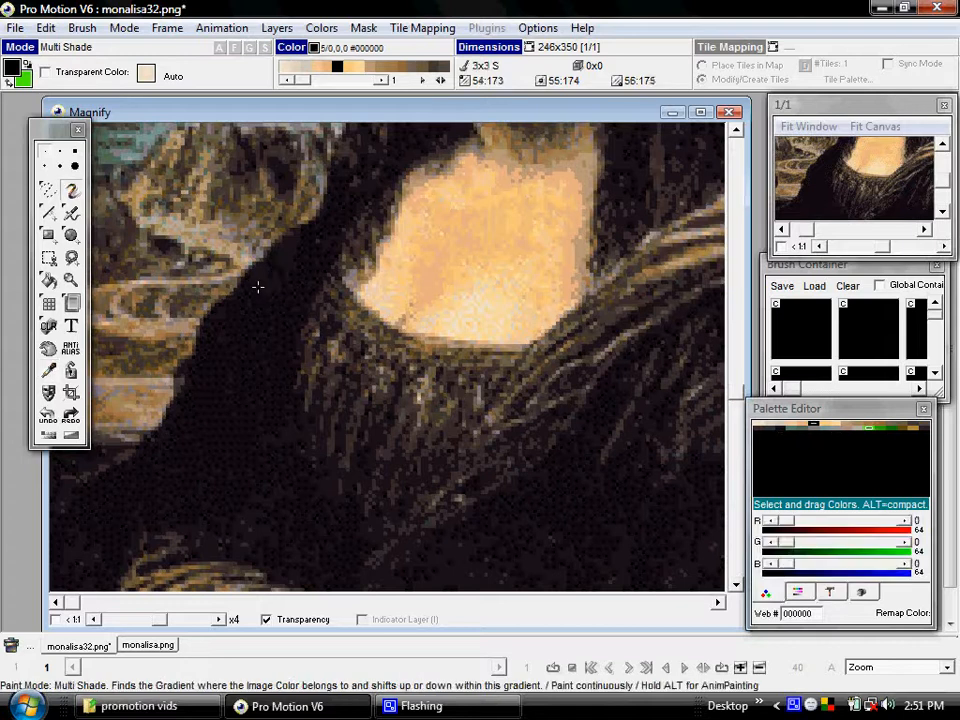
key("ctrl+Tab")
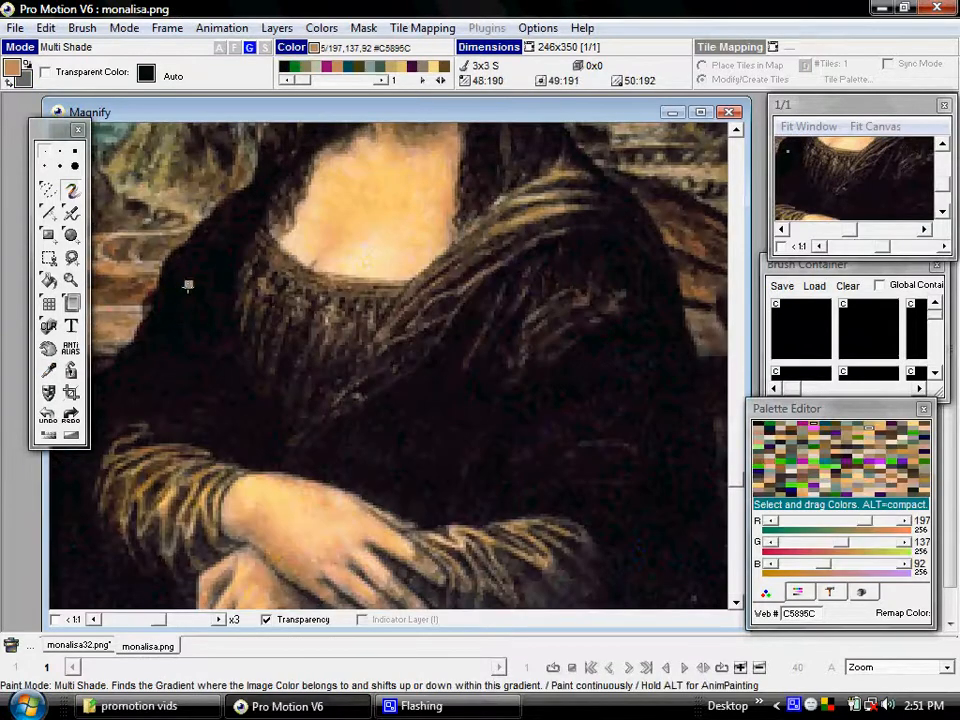
key("ctrl+Tab")
key("ctrl+Tab")
key("ctrl+Tab")
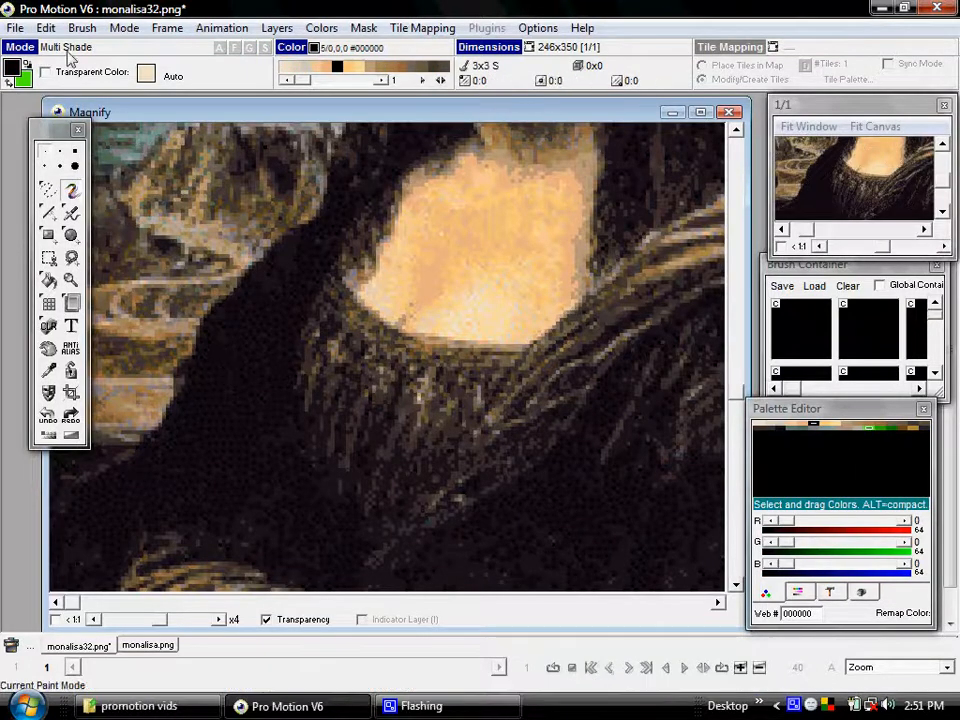
left_click(105, 47)
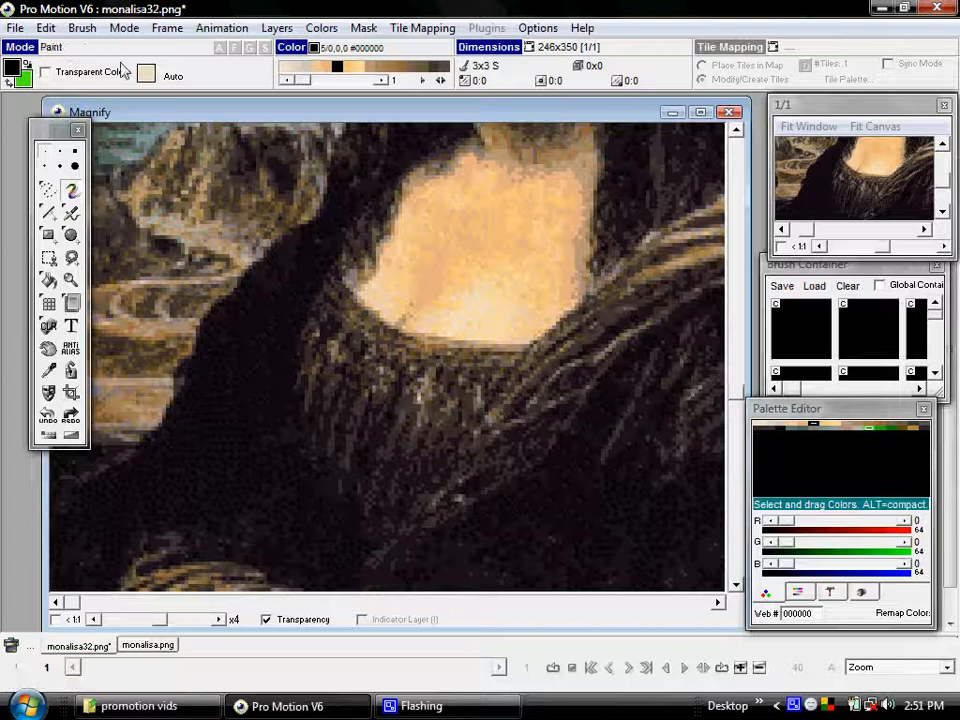
Paint 3x3 black strokes over the dark shoulder and sleeve area in monalisa32.png, checking against monalisa.png.
key("j")
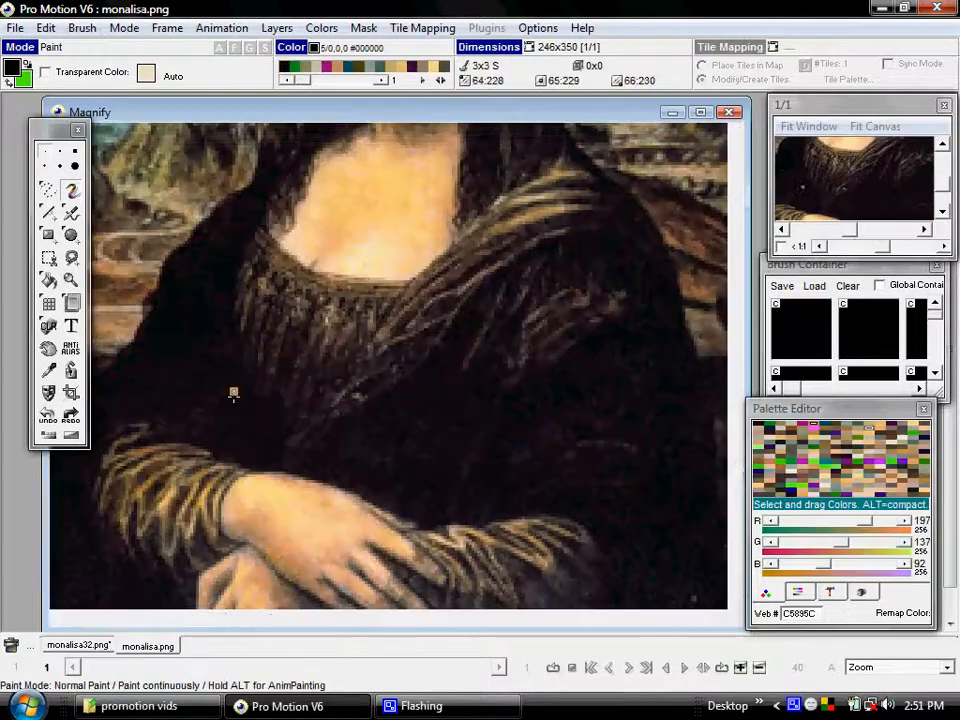
key("j")
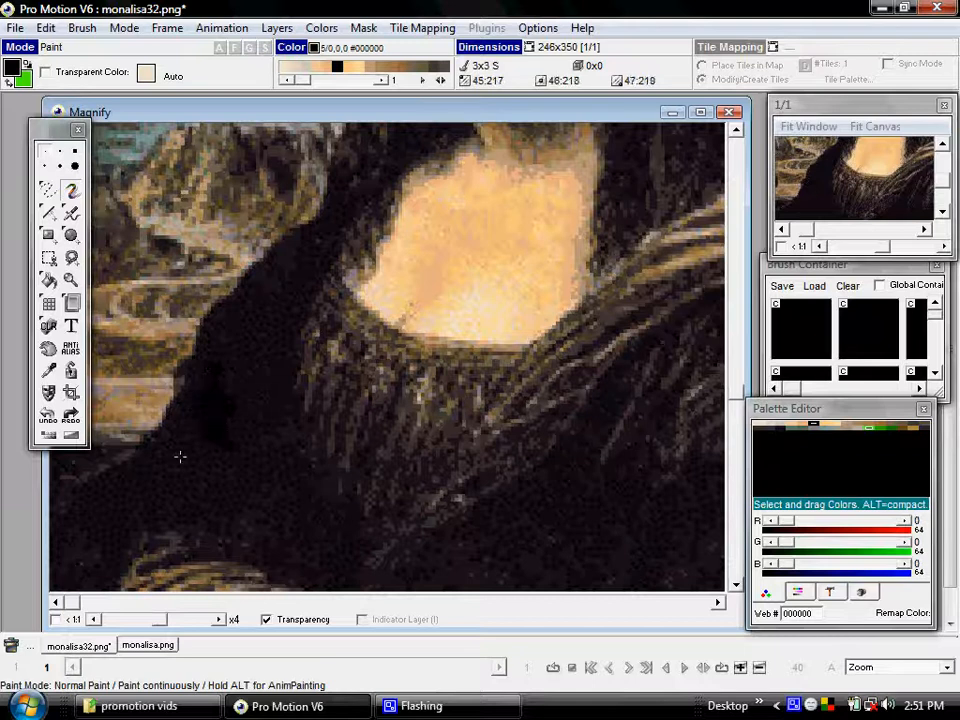
key("j")
key("j")
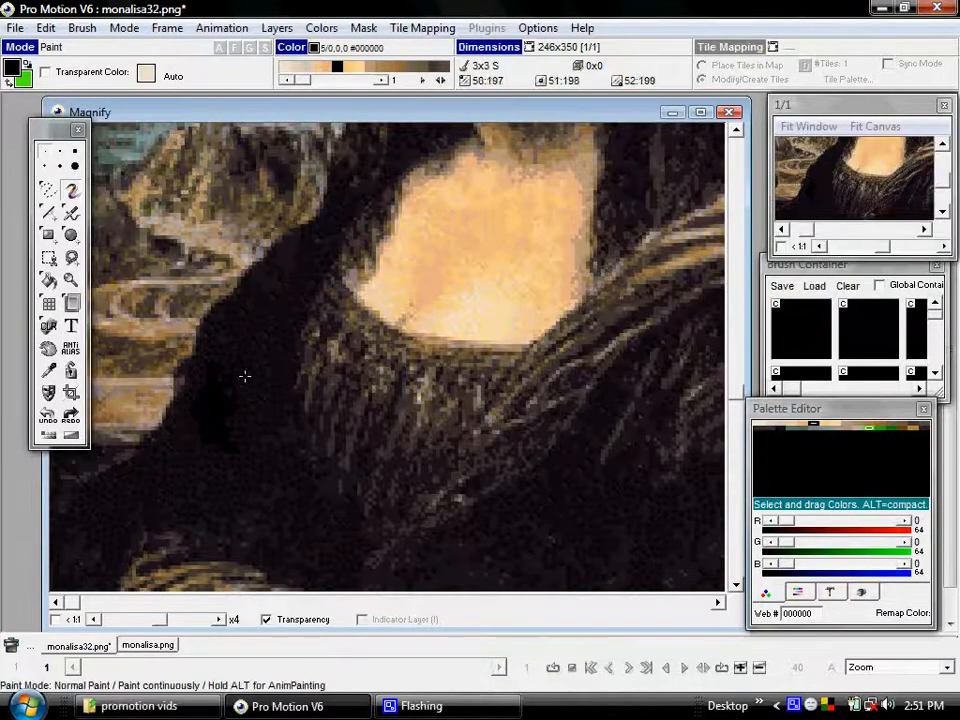
key("j")
key("j")
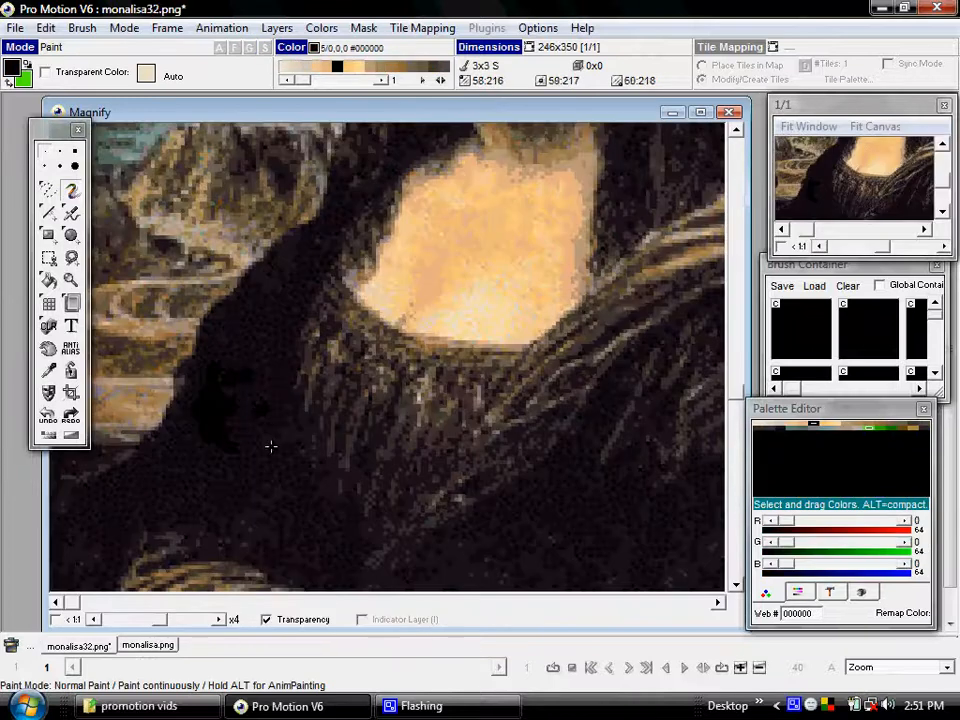
key("j")
key("j")
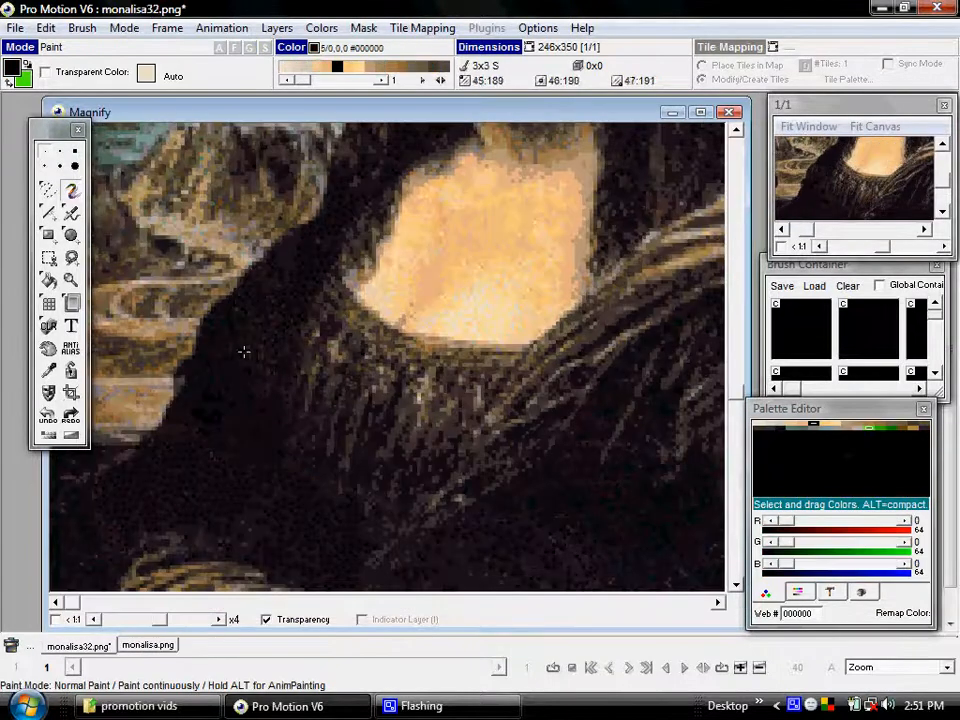
left_click_drag(283, 346, 269, 308)
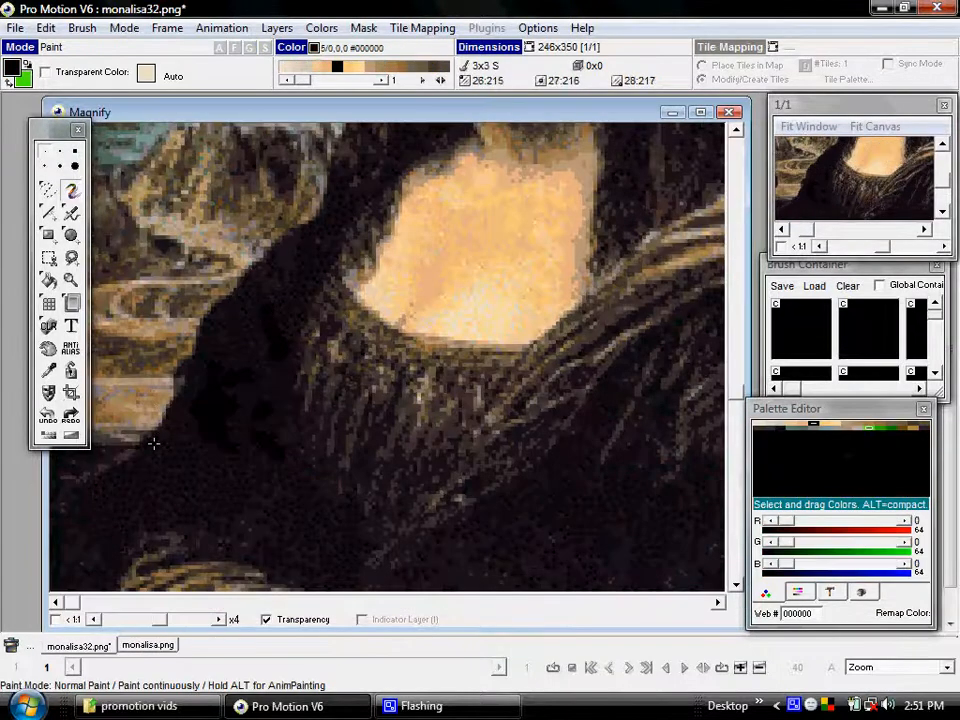
scroll(116, 259, "down", 3)
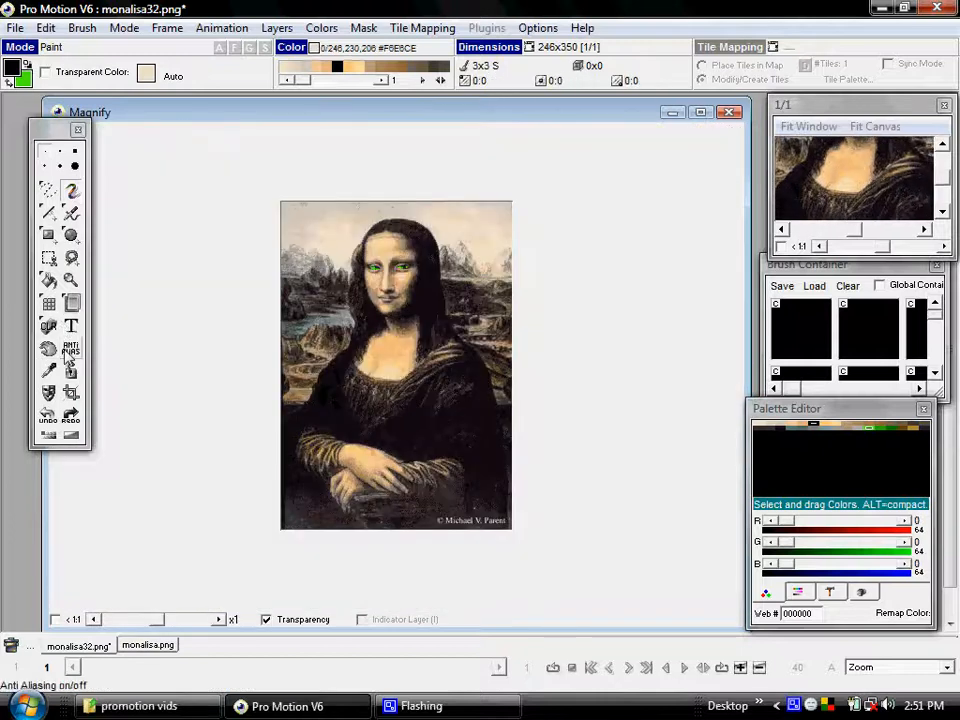
Switch the paint mode to Halftone and open the paint mode settings.
scroll(151, 470, "up", 4)
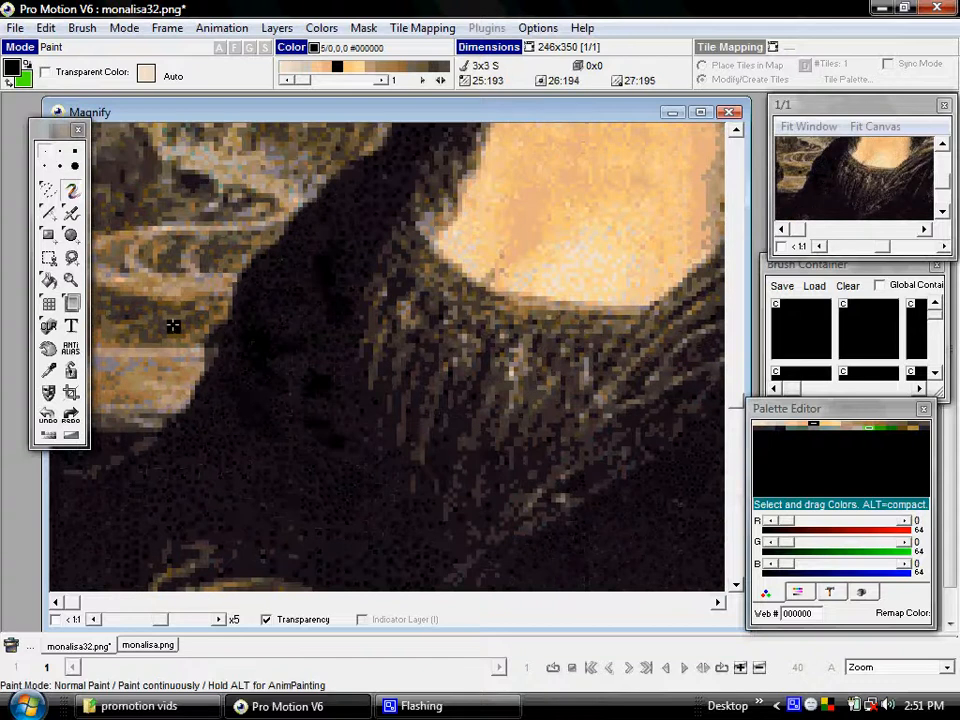
scroll(176, 327, "up", 1)
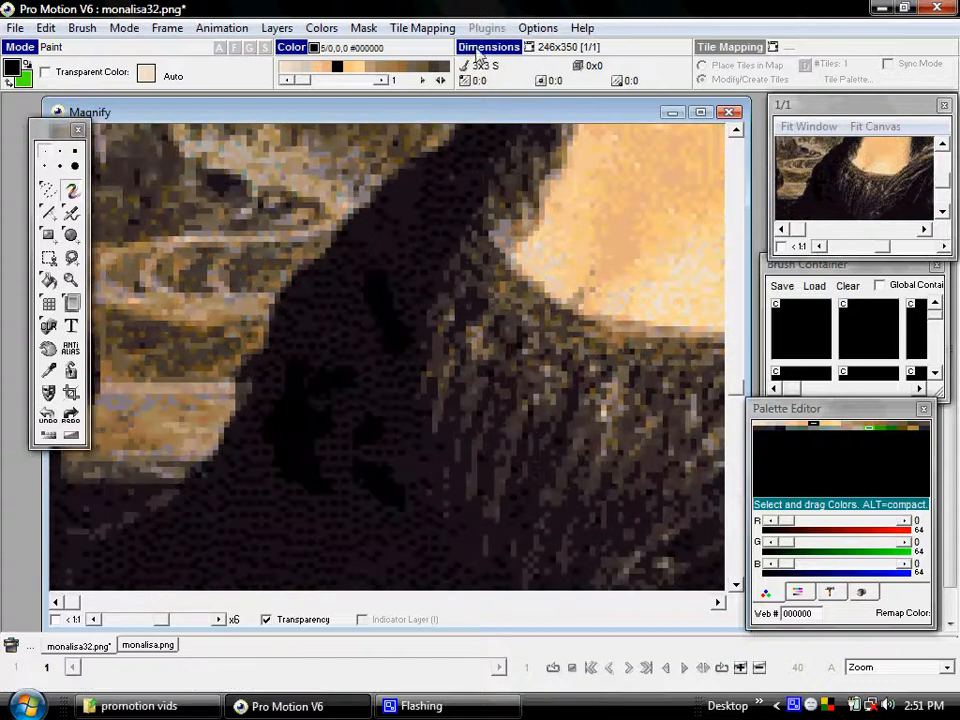
left_click(80, 28)
mouse_move(155, 30)
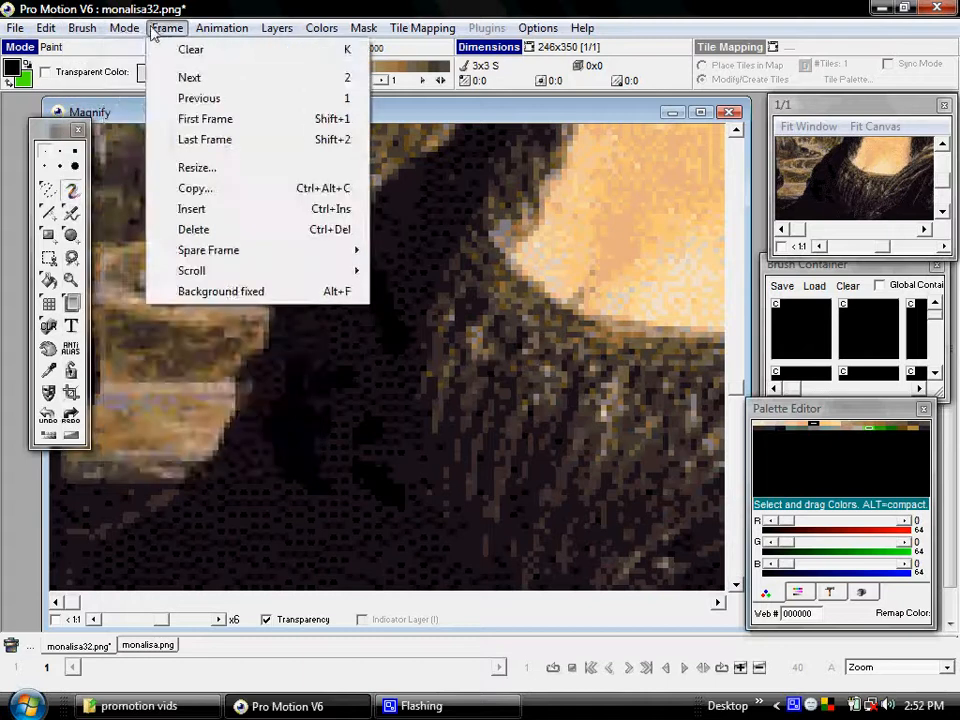
mouse_move(124, 28)
left_click(150, 110)
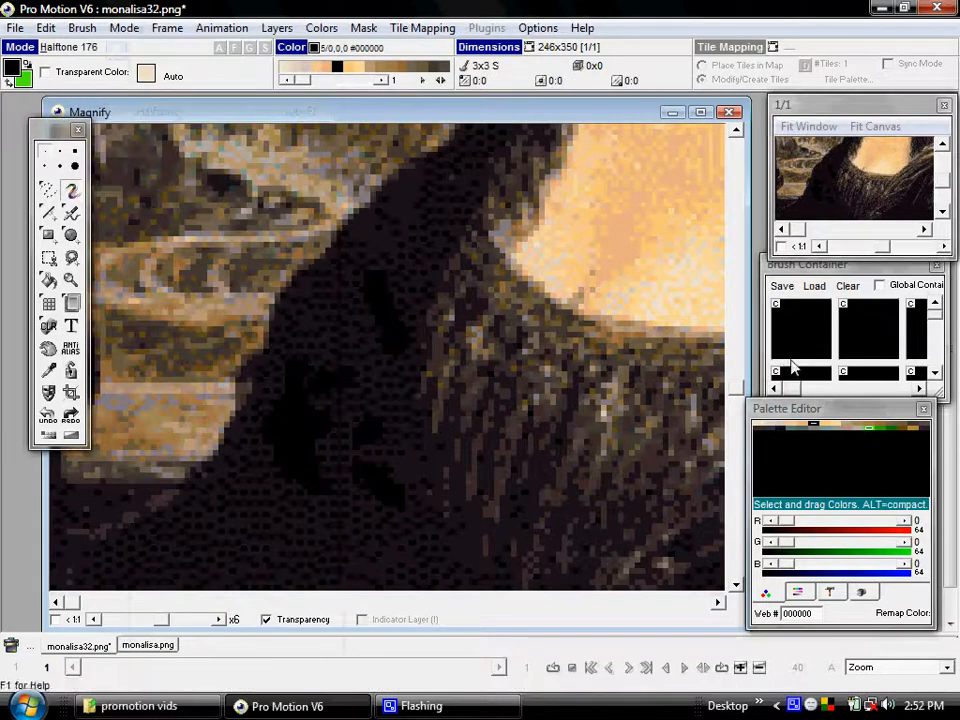
left_click(124, 28)
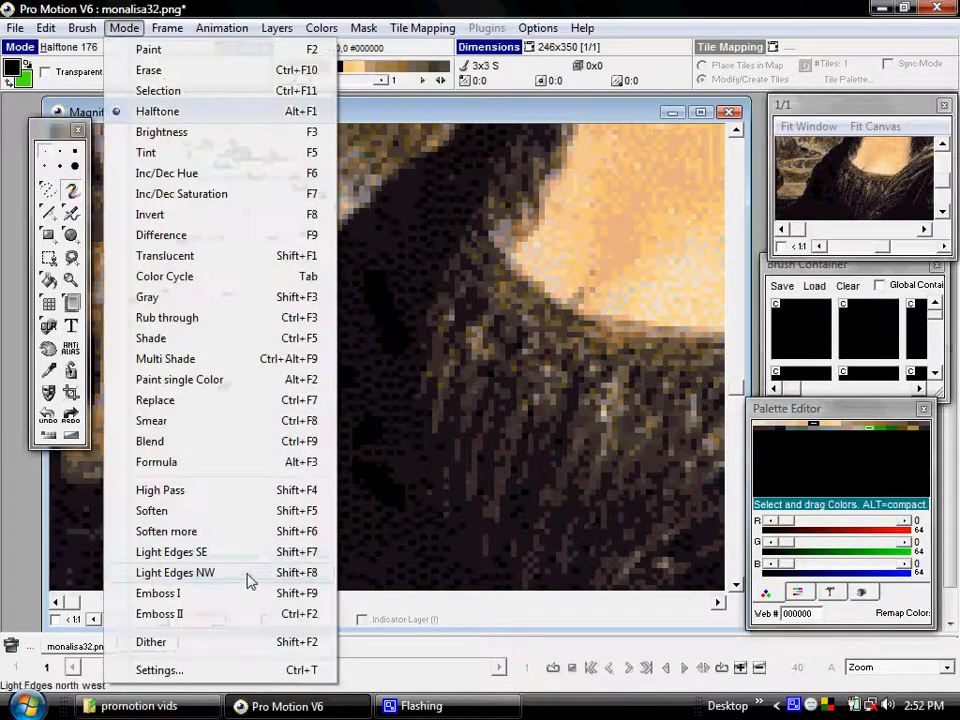
left_click(160, 670)
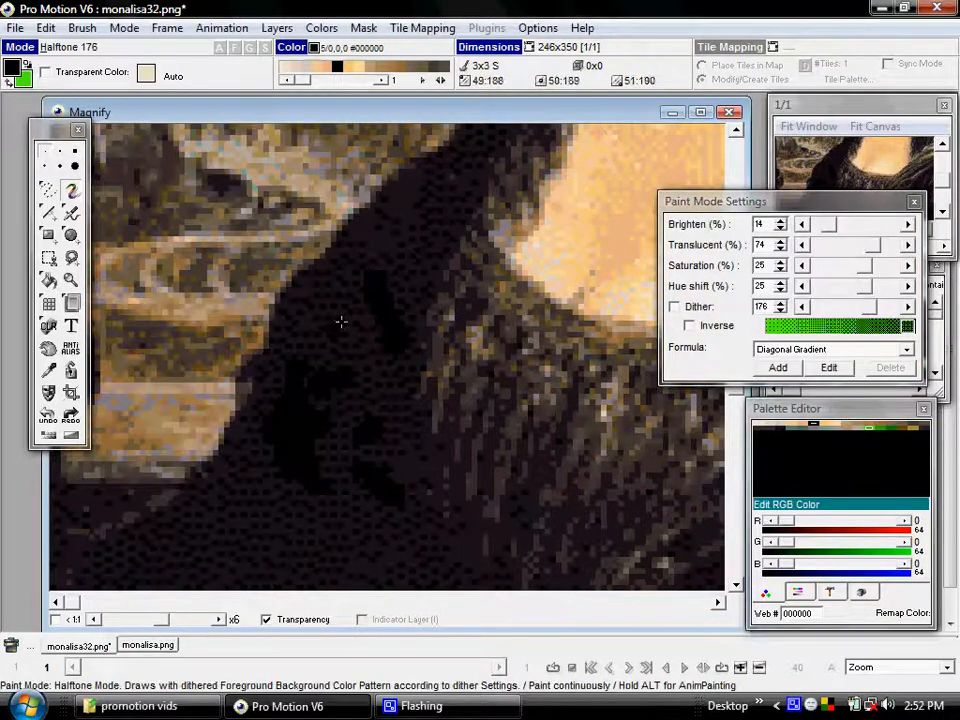
Paint a halftone of #181018 and black at dither level 96 over the solid black strokes on the shoulder.
left_click(386, 292, "alt")
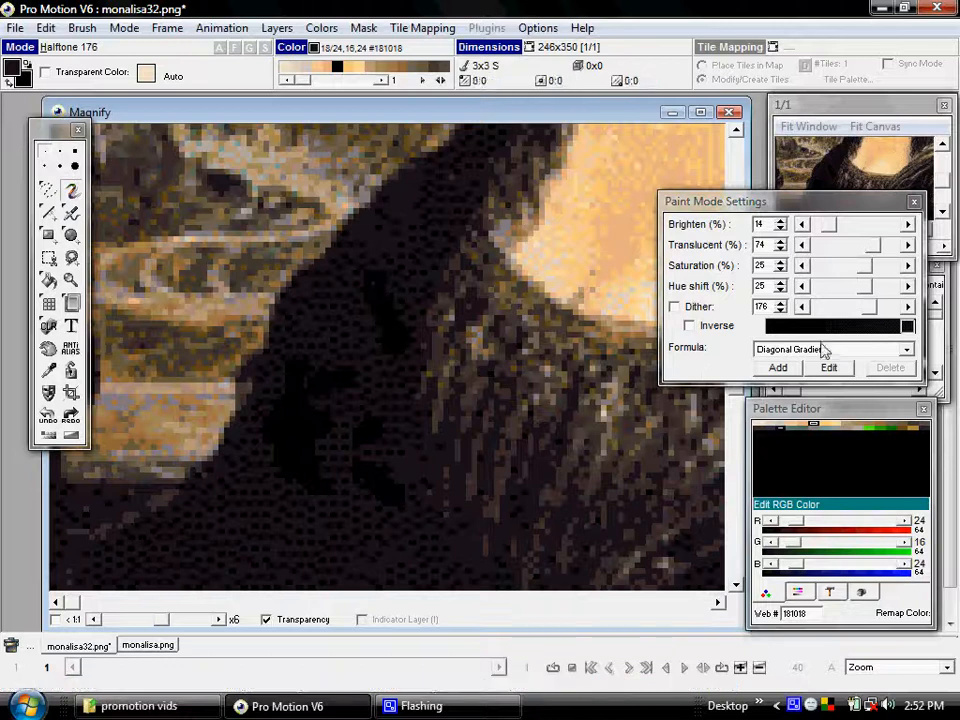
left_click(848, 326)
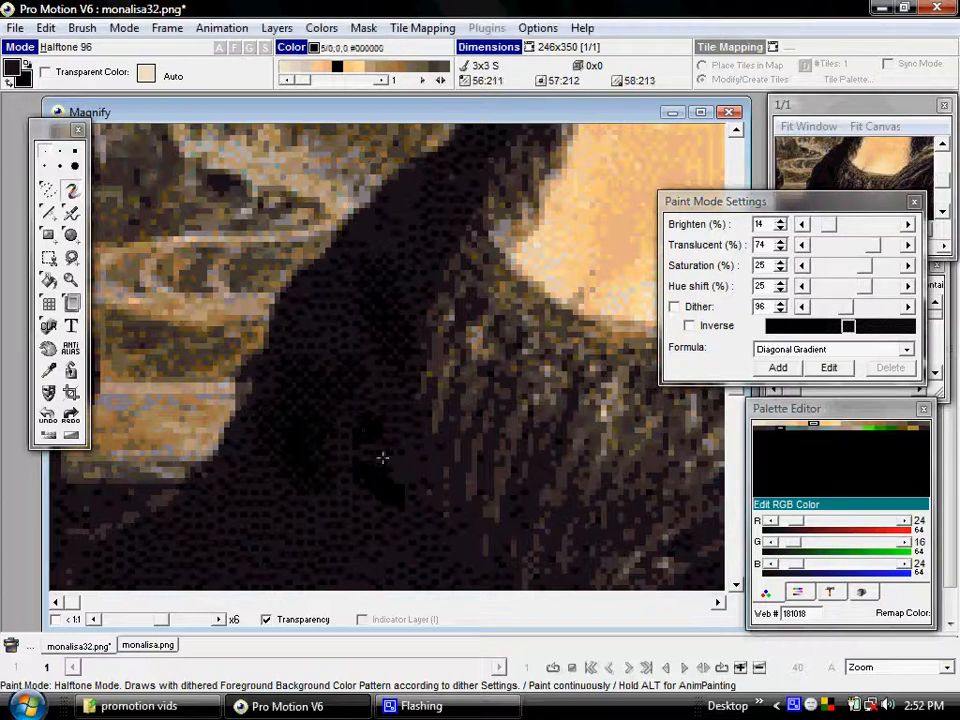
scroll(357, 360, "down", 5)
scroll(322, 436, "up", 5)
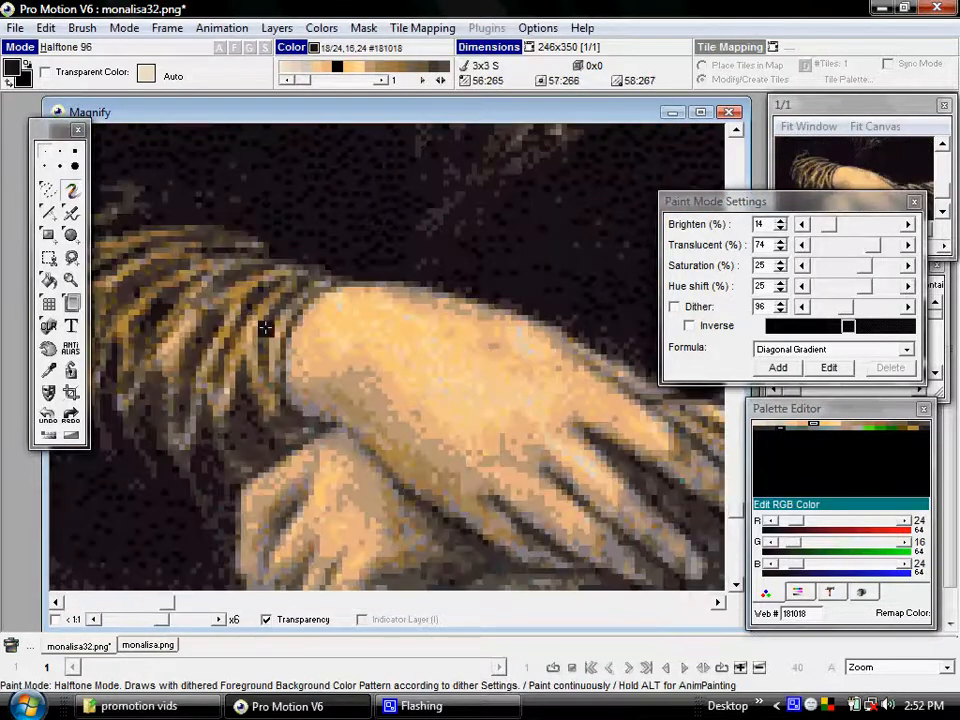
Set the dither level to 128 and paint the halftone pattern over the dark shoulder and upper sleeve.
key("Up")
key("Up")
key("Up")
key("Up")
key("Up")
key("Up")
key("Left")
key("Left")
key("Left")
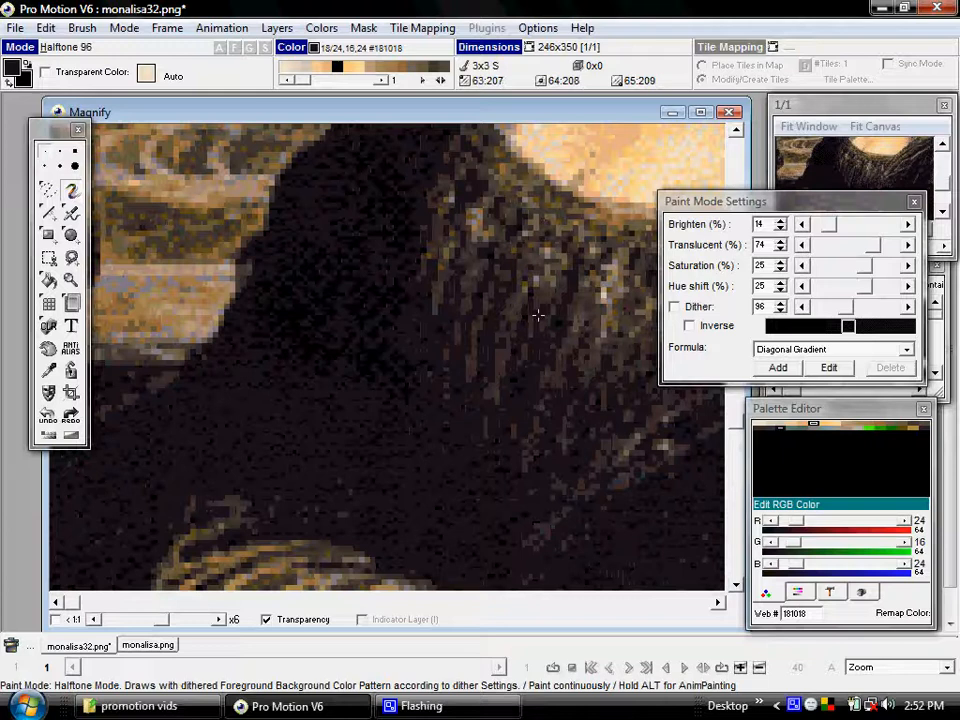
left_click(852, 307)
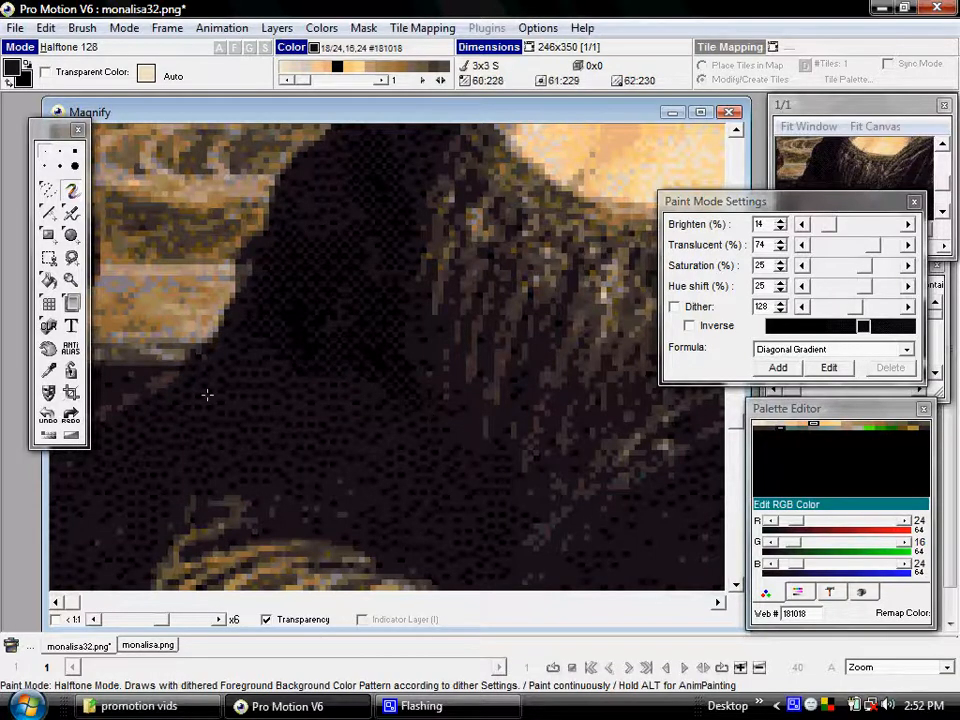
Compare the shaded shoulder, bodice and sleeve in monalisa32.png with monalisa.png, both as a whole and close up.
scroll(208, 394, "down", 3)
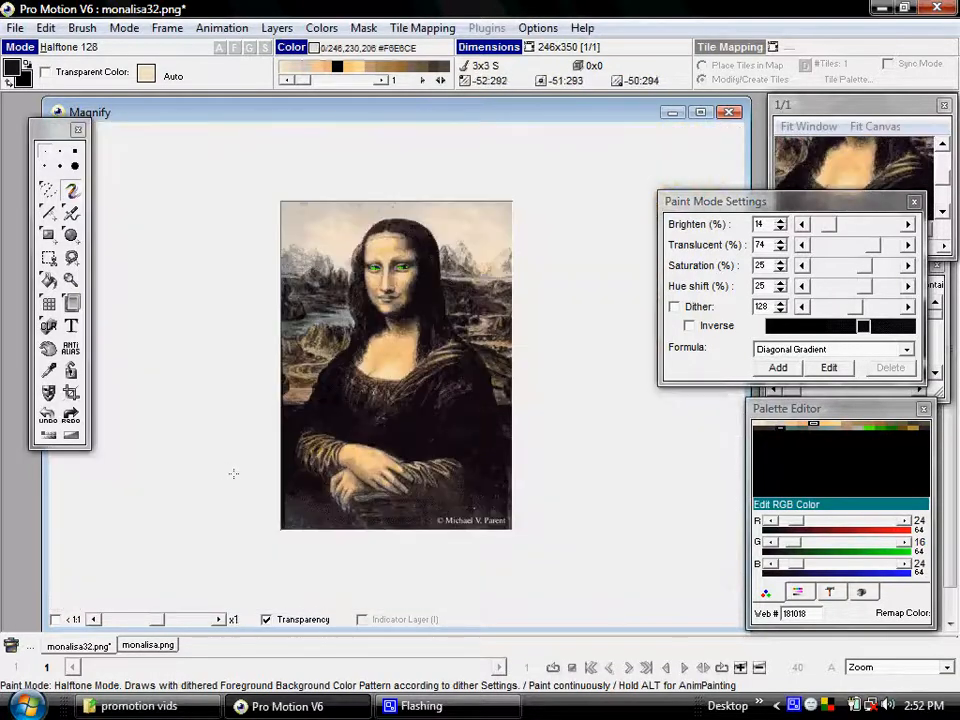
key("ctrl+Tab")
key("ctrl+Tab")
scroll(214, 446, "up", 3)
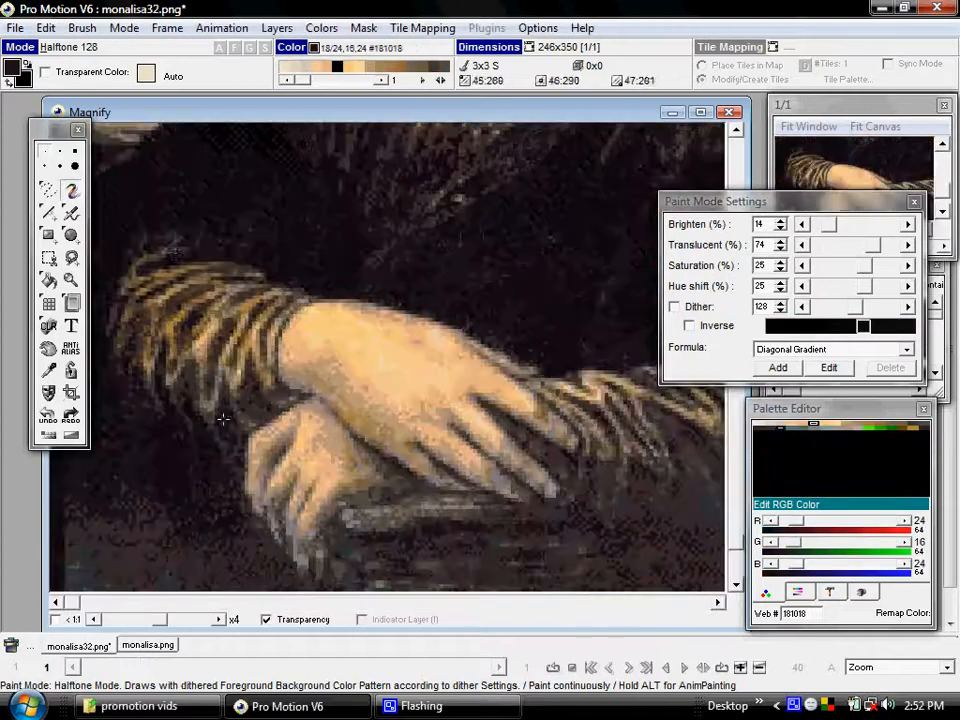
scroll(181, 264, "up", 1)
key("Up")
key("Up")
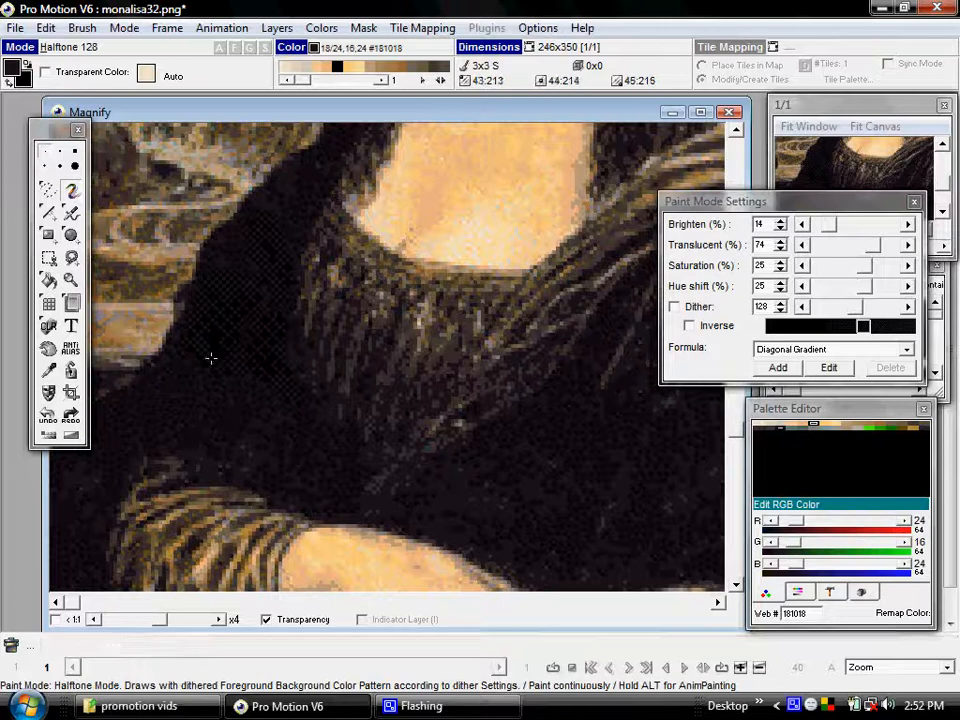
key("ctrl+Tab")
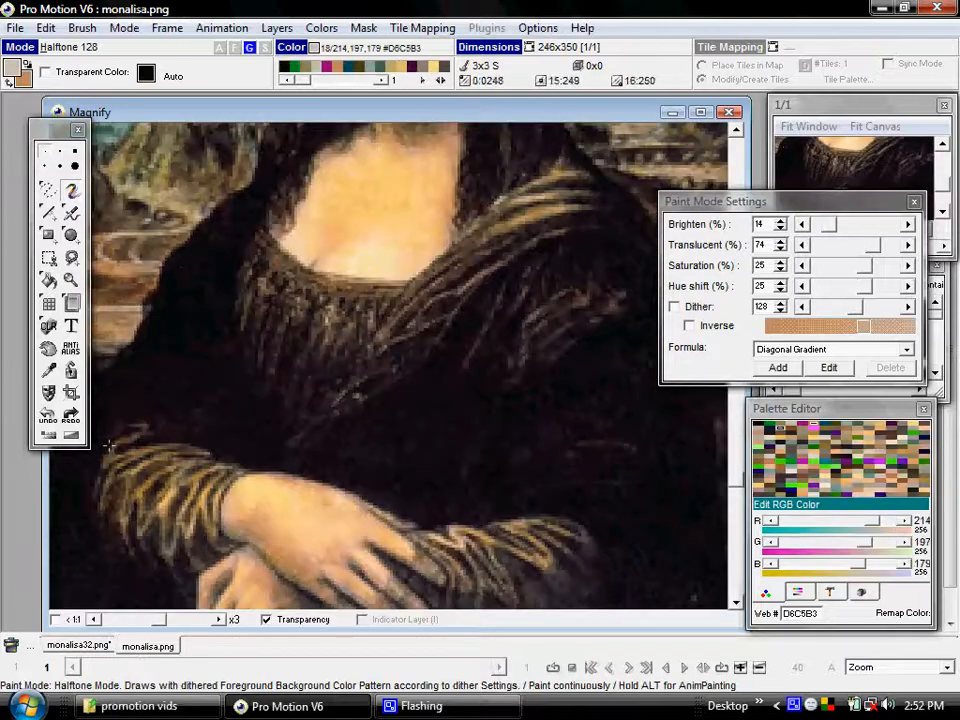
key("ctrl+Tab")
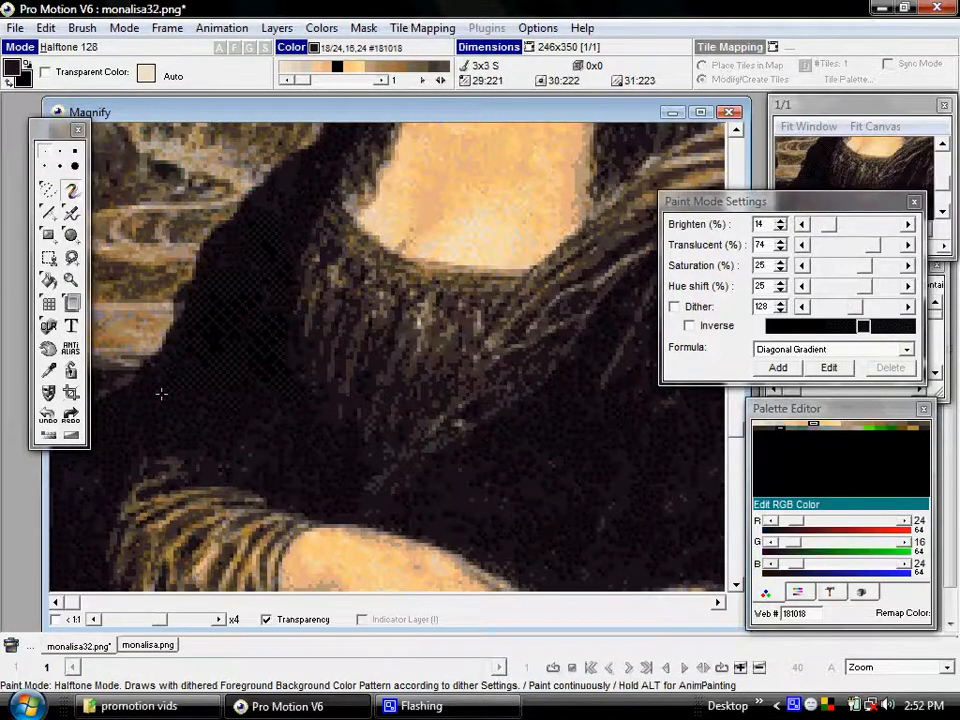
Paint the level-128 halftone over the dark bodice just above the wrist in monalisa32.png, checking against monalisa.png.
key("ctrl+Tab")
key("ctrl+Tab")
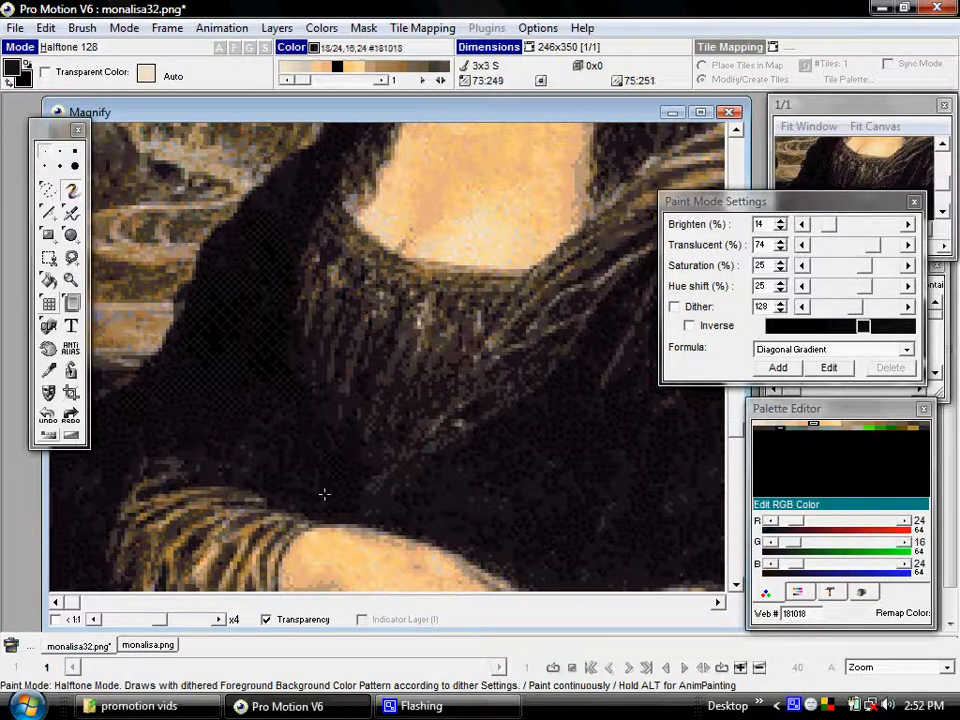
key("ctrl+Tab")
key("ctrl+Tab")
key("ctrl+Tab")
key("ctrl+Tab")
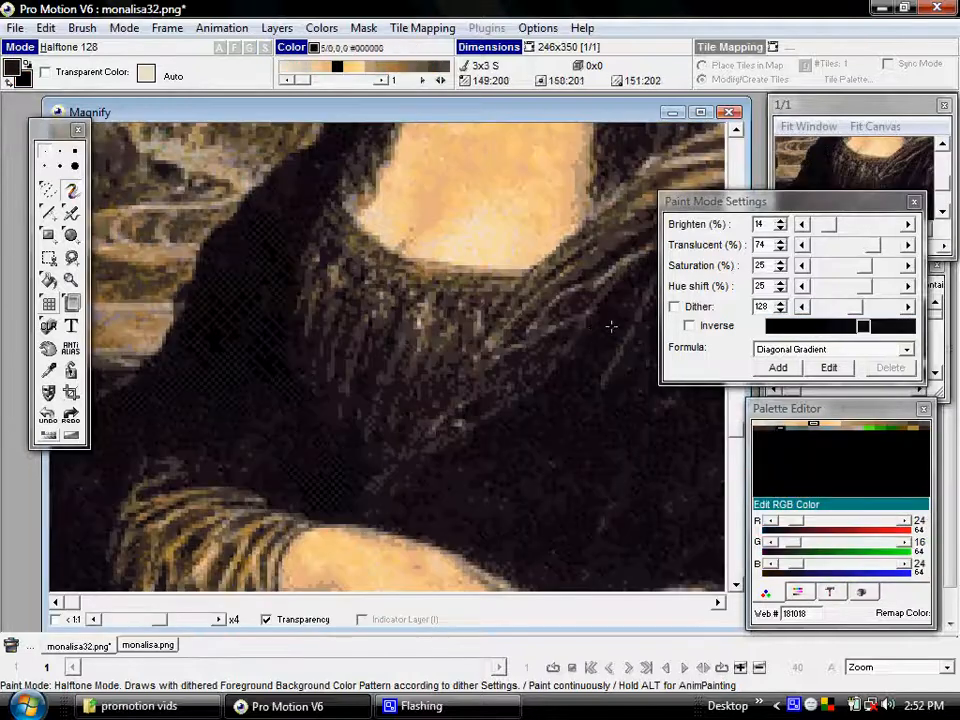
Paint the halftone pattern along the dark diagonal fold below the neckline in monalisa32.png.
scroll(307, 420, "down", 3)
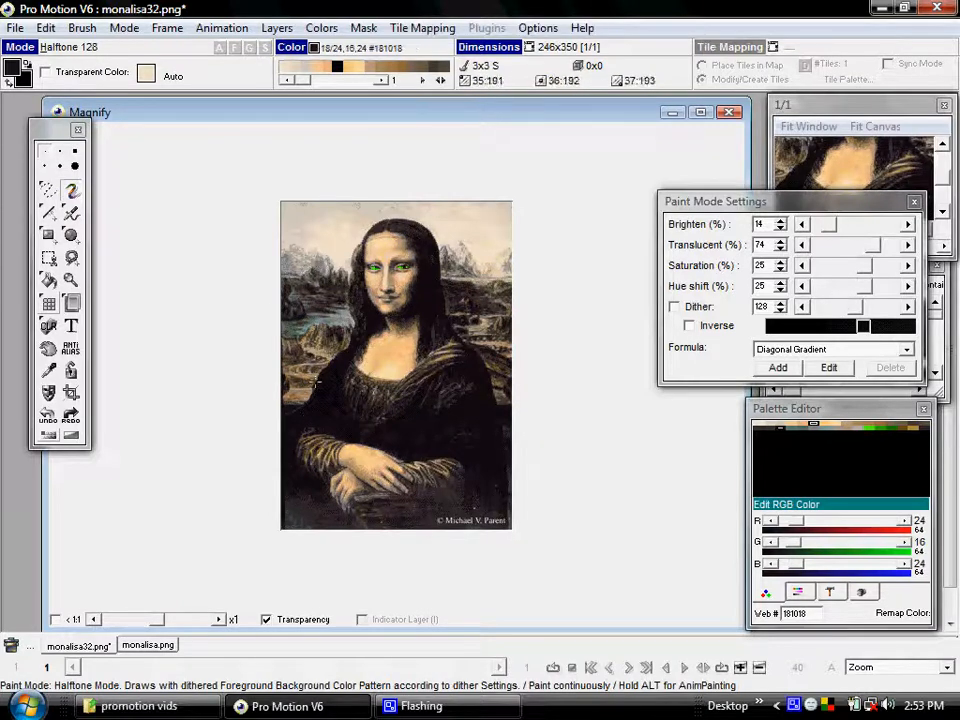
scroll(340, 440, "up", 2)
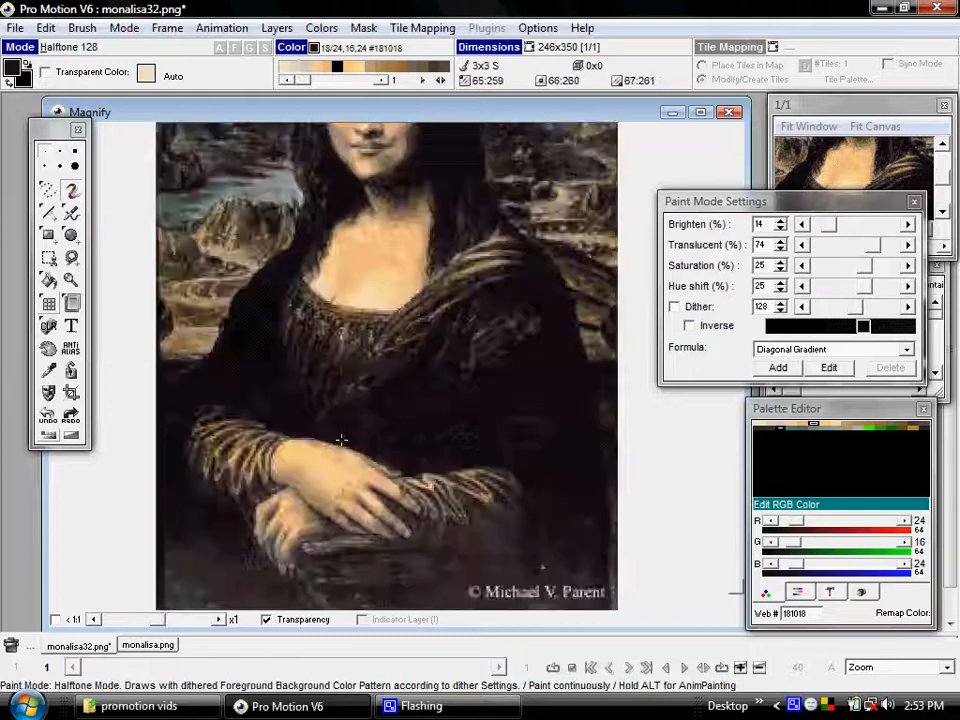
scroll(345, 320, "up", 1)
key("Up")
key("Up")
key("Right")
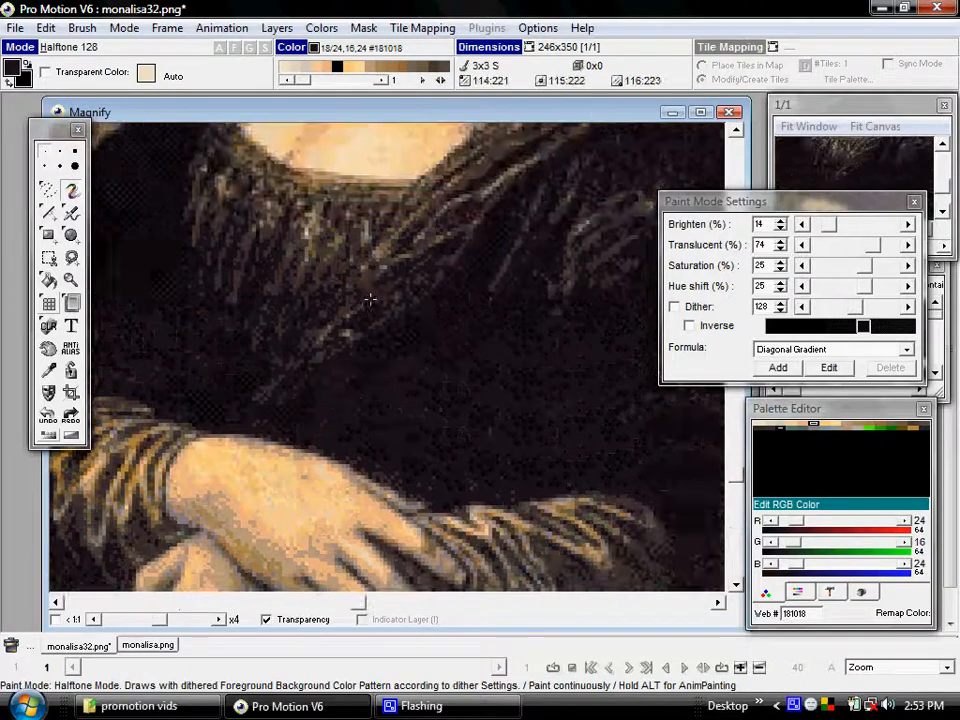
key("Right")
key("Right")
key("Up")
key("Up")
key("Up")
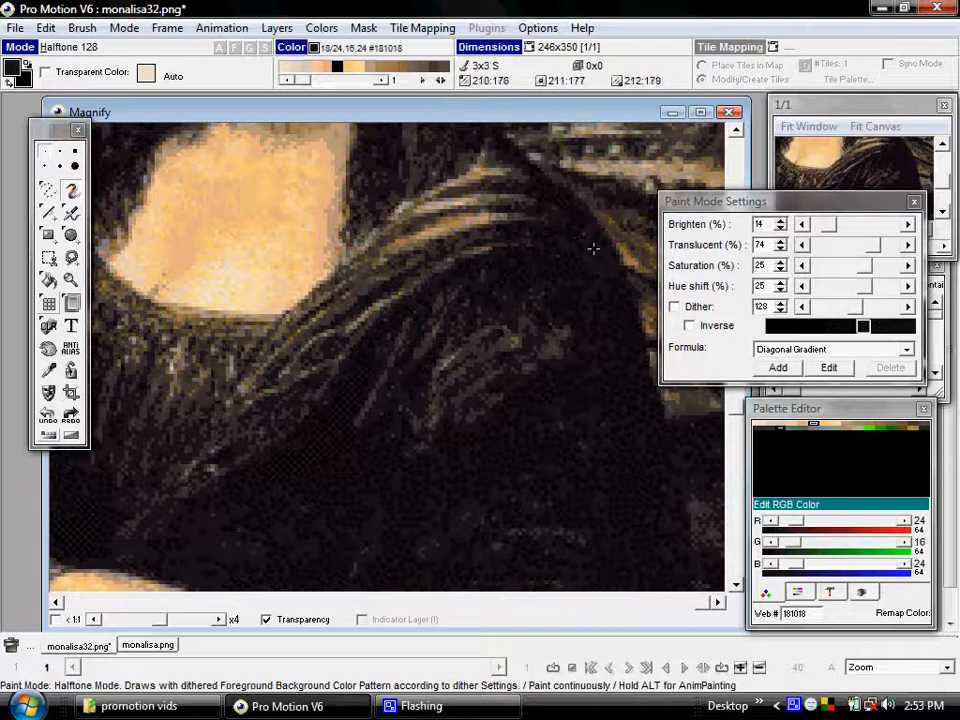
Extend the halftone shading over the dark sleeve below the draped shoulder, checking against monalisa.png close up and as a whole.
key("j")
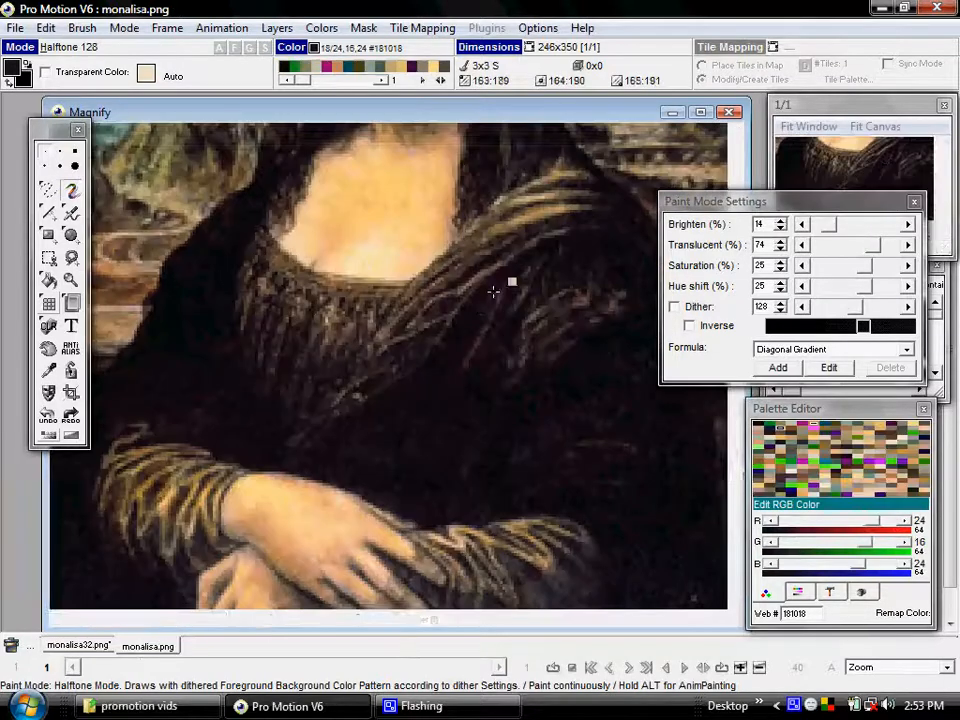
key("j")
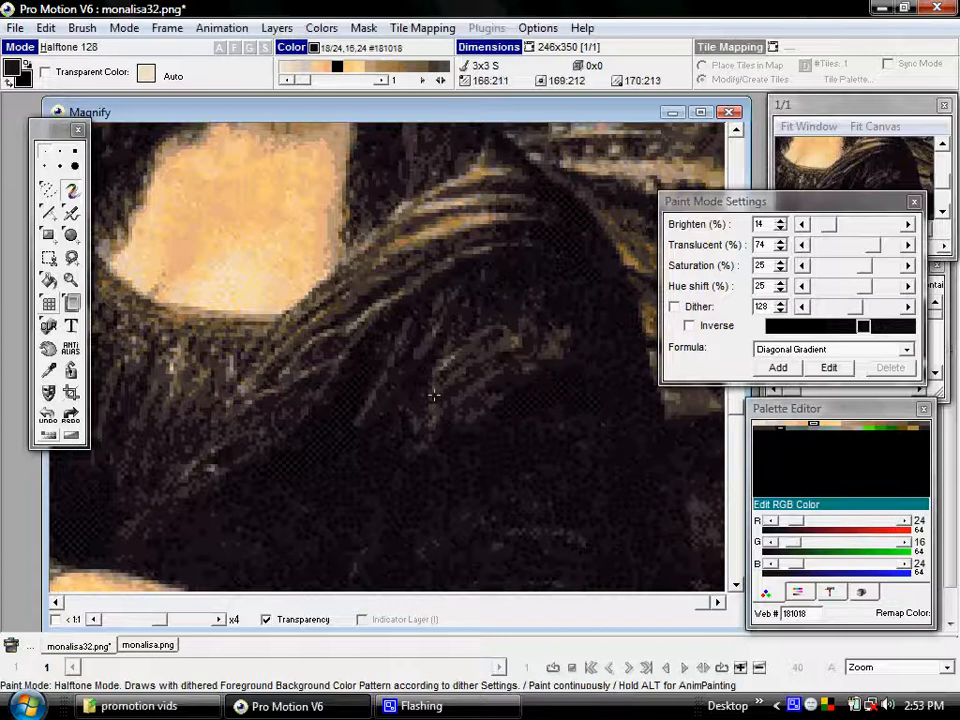
key("j")
scroll(405, 401, "down", 2)
key("j")
scroll(404, 459, "down", 2)
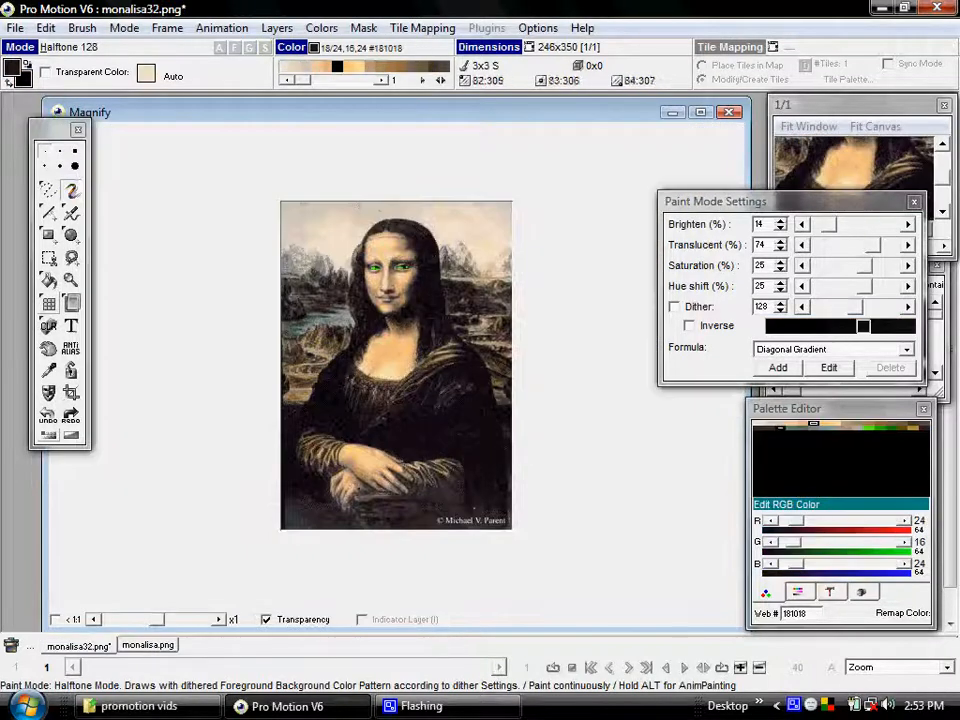